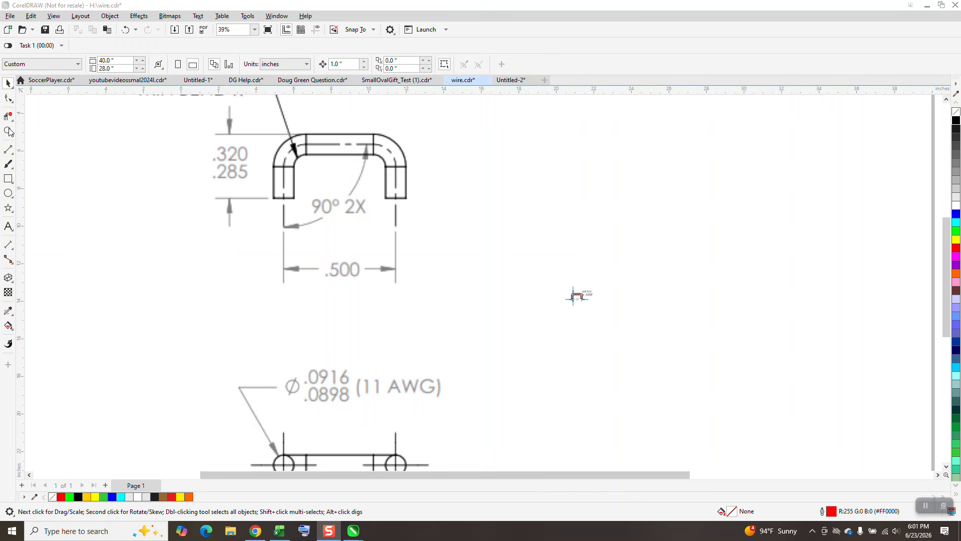
# Step: Draw a square about 0.39 inch wide near the small wire drawing and centre it on the page
pyautogui.press('z')
pyautogui.moveTo(525, 258); pyautogui.dragTo(674, 367)
pyautogui.moveTo(307, 197); pyautogui.dragTo(479, 267)
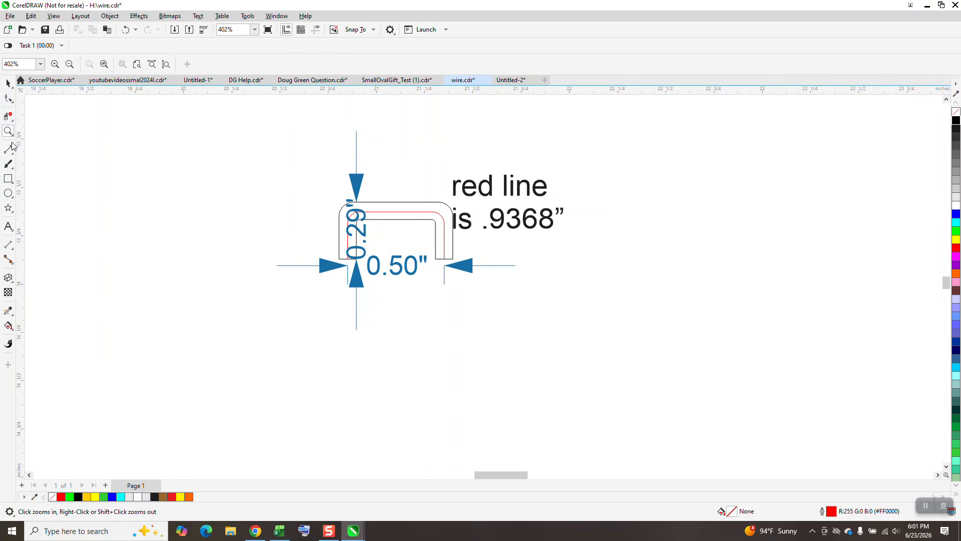
pyautogui.moveTo(506, 303); pyautogui.dragTo(431, 380)
pyautogui.hotkey('ctrl', 'z')
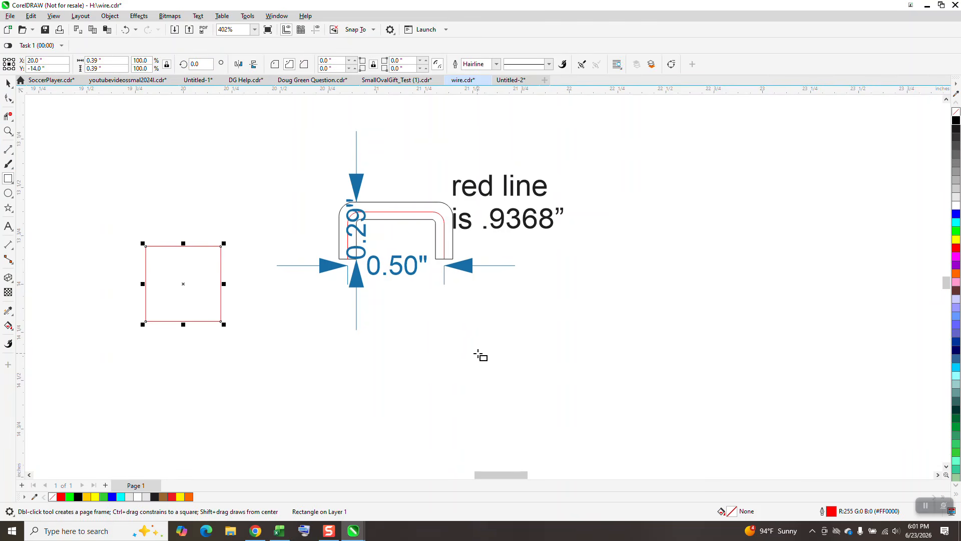
# Step: Set the square's width and height to 0.5 inch and round all its corners with a 0.1 inch radius
pyautogui.click(100, 61)
pyautogui.write('.5')
pyautogui.press('Return')
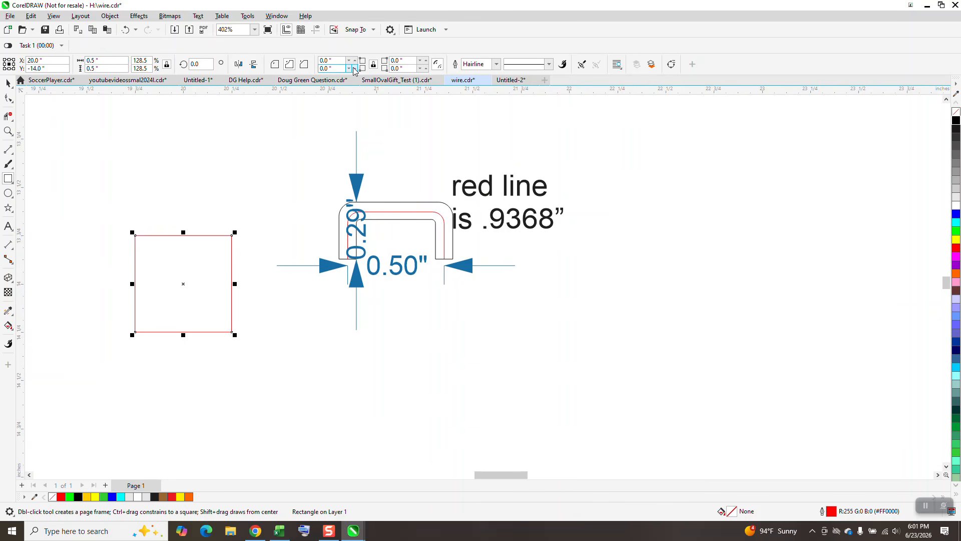
pyautogui.click(275, 64)
pyautogui.click(355, 61)
pyautogui.moveTo(355, 60); pyautogui.dragTo(354, 62)
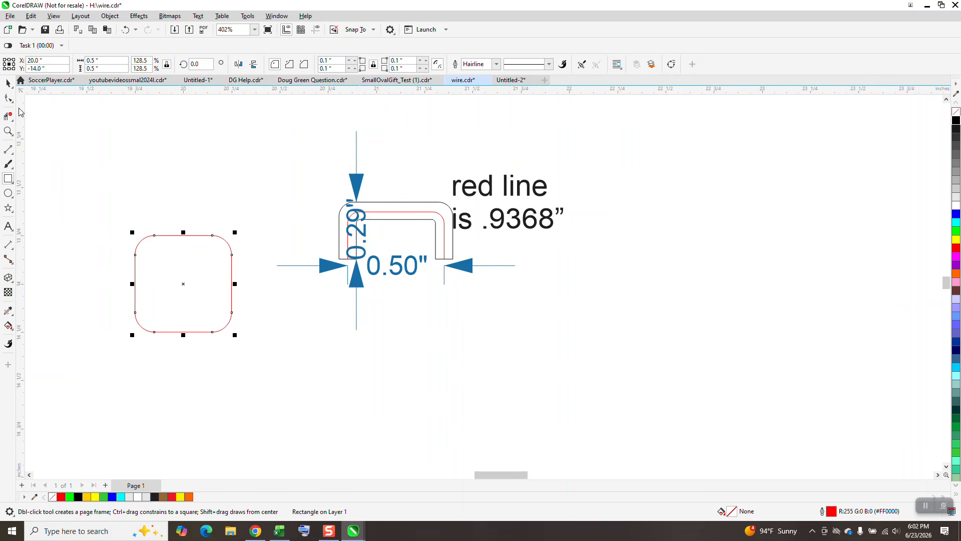
pyautogui.click(7, 85)
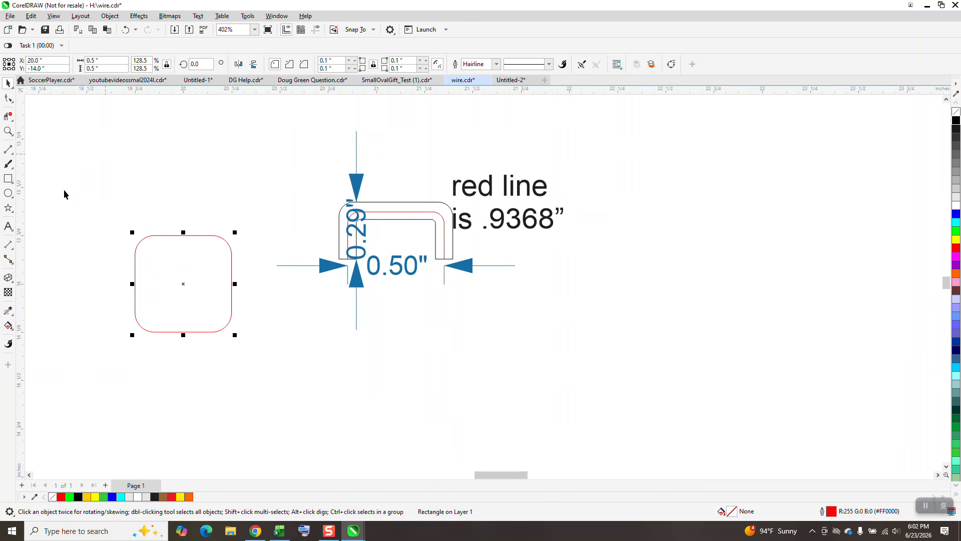
# Step: Draw a horizontal line about 0.95 inch long and centre it on the page across the rounded square
pyautogui.click(8, 150)
pyautogui.moveTo(64, 164); pyautogui.dragTo(251, 163)
pyautogui.press('p')
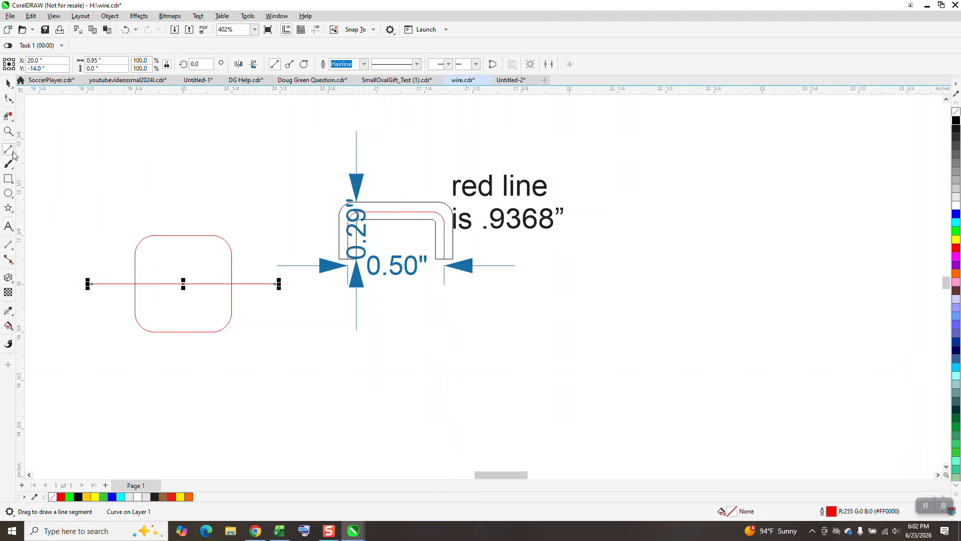
# Step: Remove the part of the rounded square below the line as a virtual segment and delete the line
pyautogui.click(8, 116)
pyautogui.click(200, 332)
pyautogui.click(8, 82)
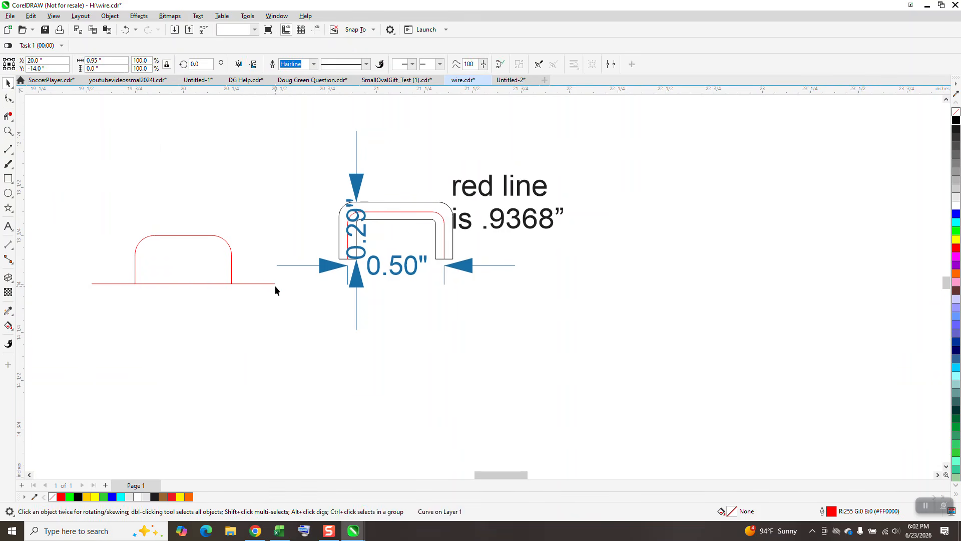
pyautogui.click(257, 284)
pyautogui.press('Delete')
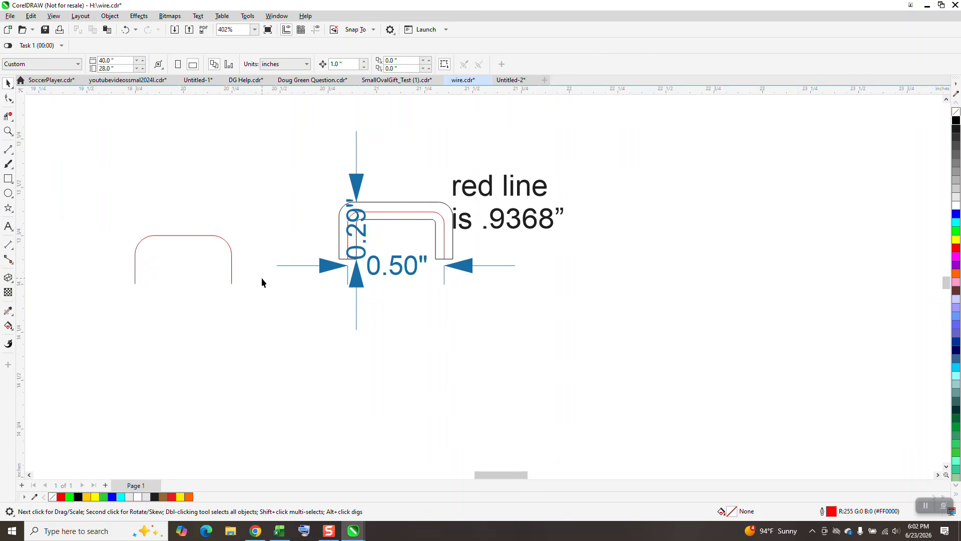
# Step: Try to stretch the open U-shaped curve to a height of 0.3 inch
pyautogui.click(232, 271)
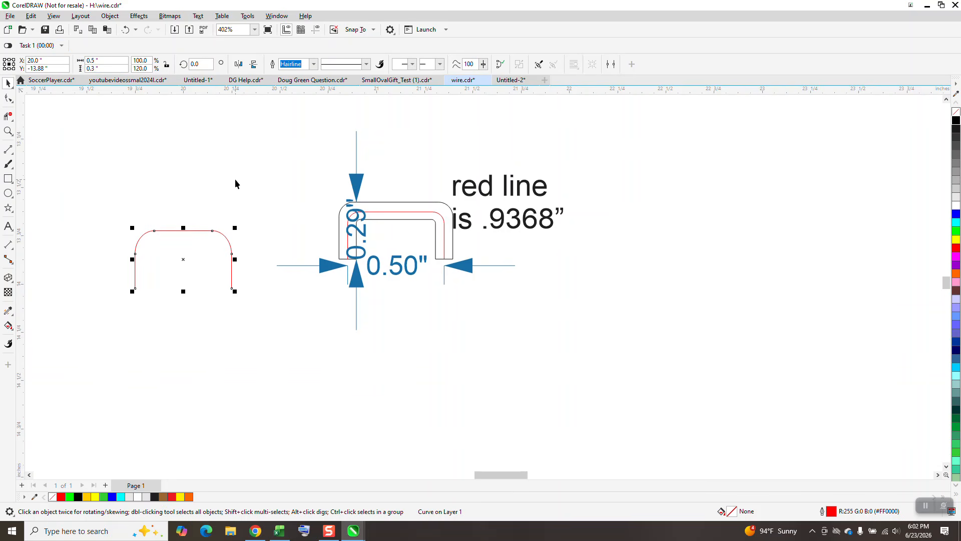
pyautogui.click(125, 30)
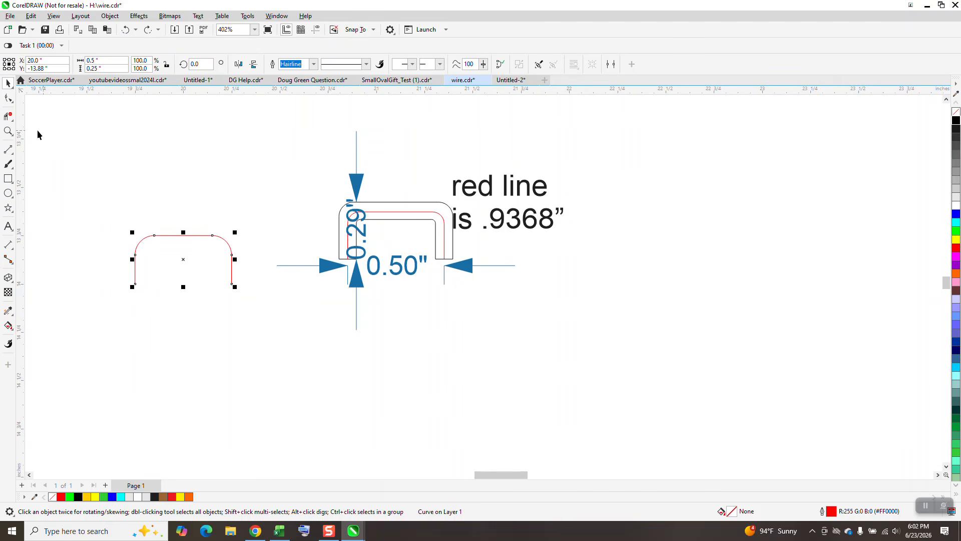
# Step: Set the document's nudge distance to 0.05 inch with nothing selected
pyautogui.click(12, 134)
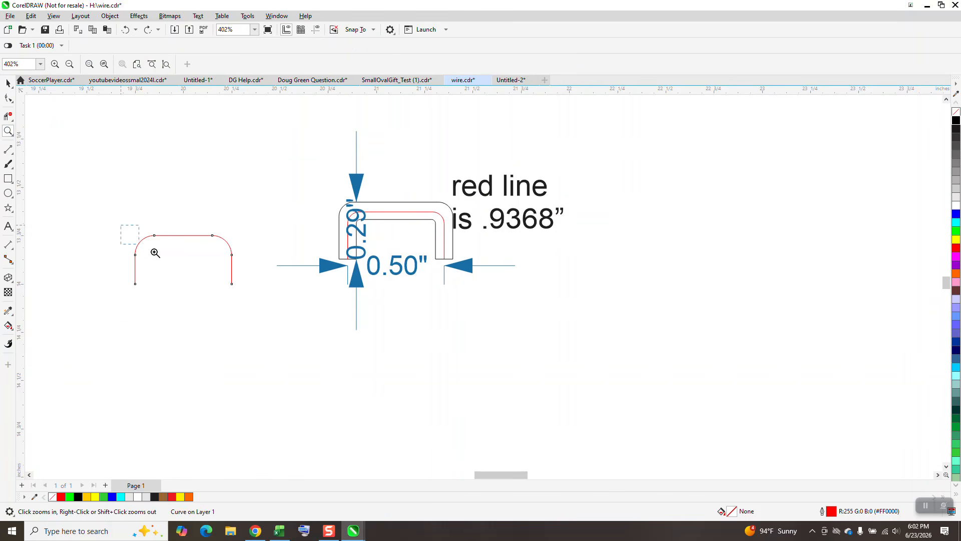
pyautogui.moveTo(125, 229); pyautogui.dragTo(356, 322)
pyautogui.click(8, 100)
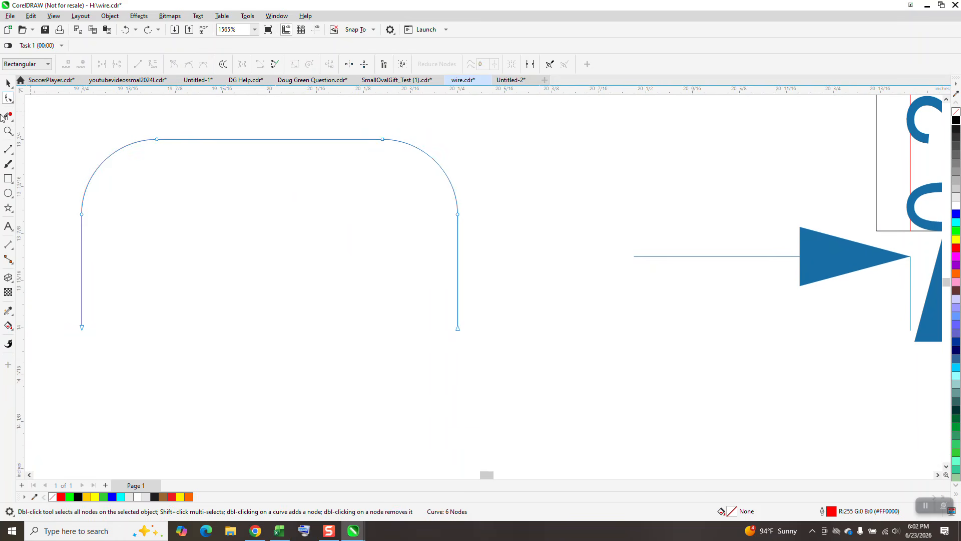
pyautogui.scroll(-4, 180, 154)
pyautogui.press('space')
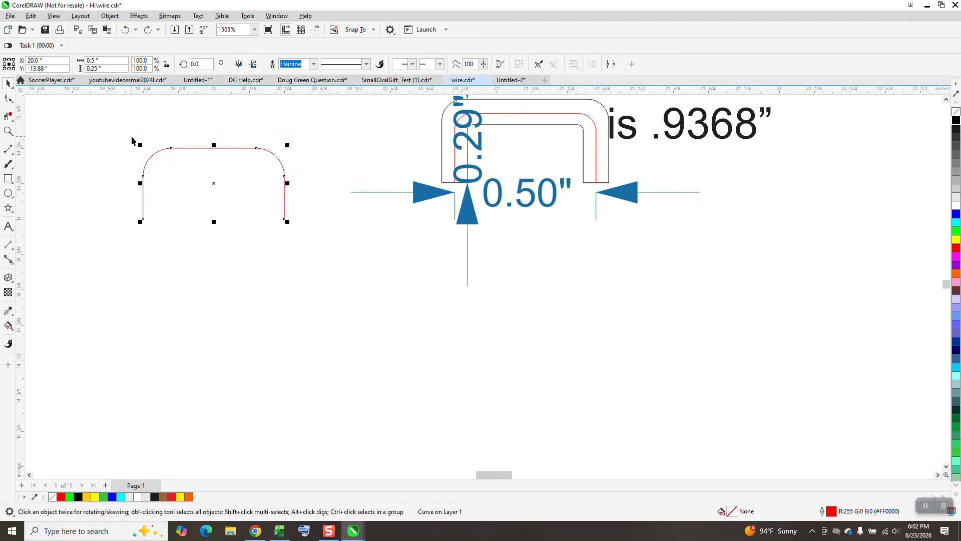
pyautogui.click(287, 122)
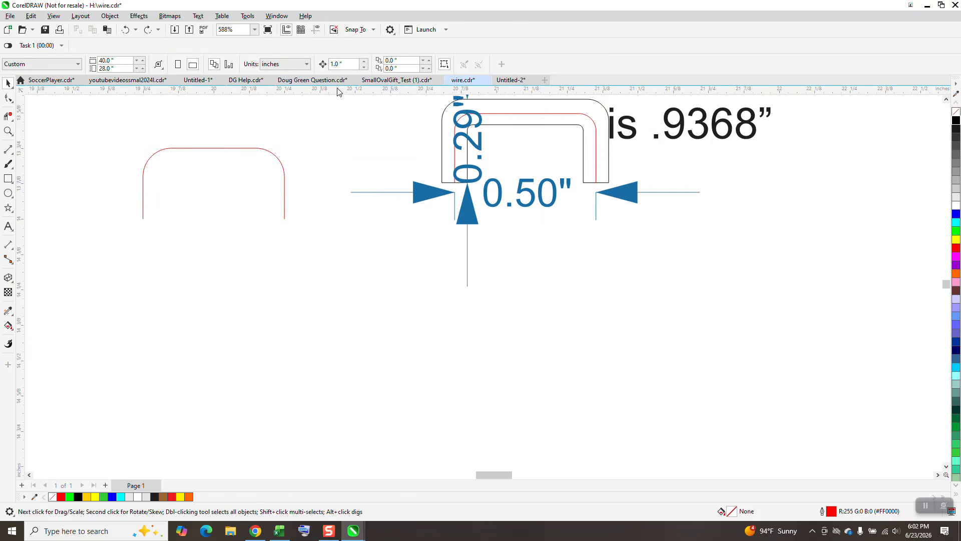
pyautogui.click(349, 66)
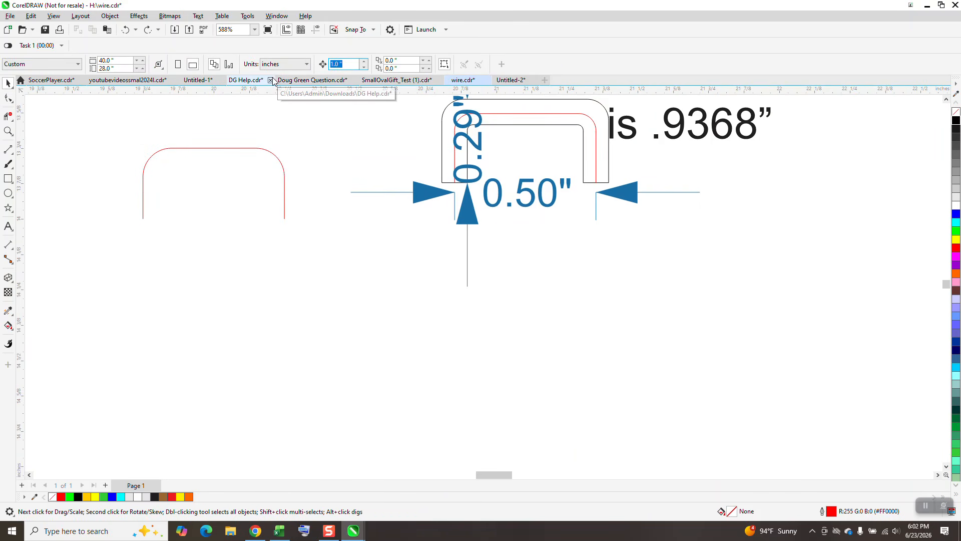
pyautogui.press('BackSpace')
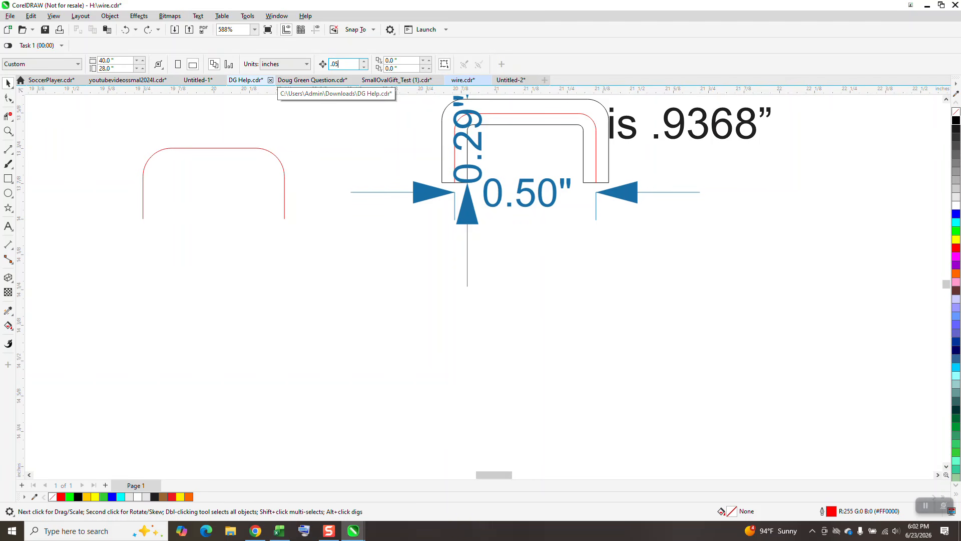
pyautogui.write('.05')
# Step: Select the two lower end nodes of the U-shaped curve and nudge them down 0.05 inch
pyautogui.click(8, 97)
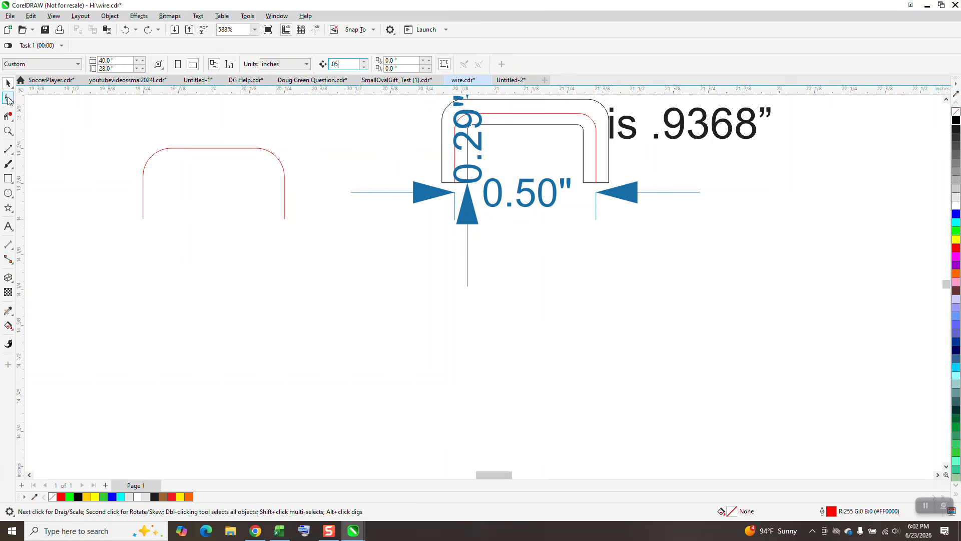
pyautogui.click(145, 209)
pyautogui.moveTo(129, 211); pyautogui.dragTo(278, 211)
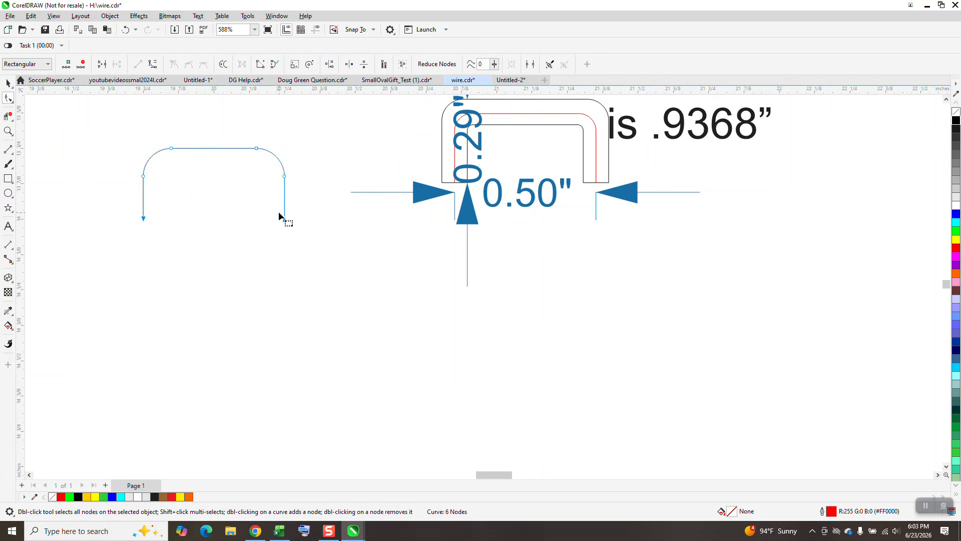
pyautogui.press('Down')
pyautogui.click(8, 83)
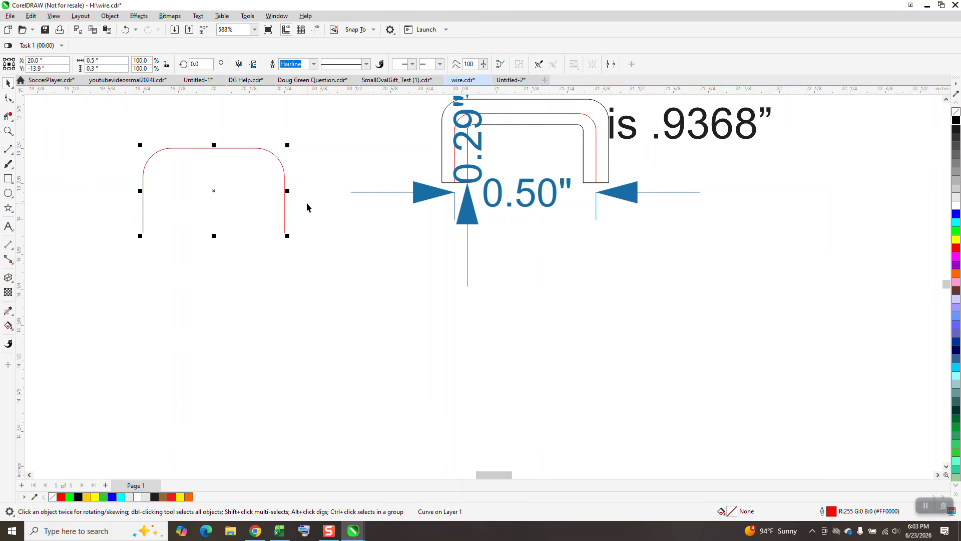
# Step: Show the curve properties of the selected U shape to read its length
pyautogui.click(276, 16)
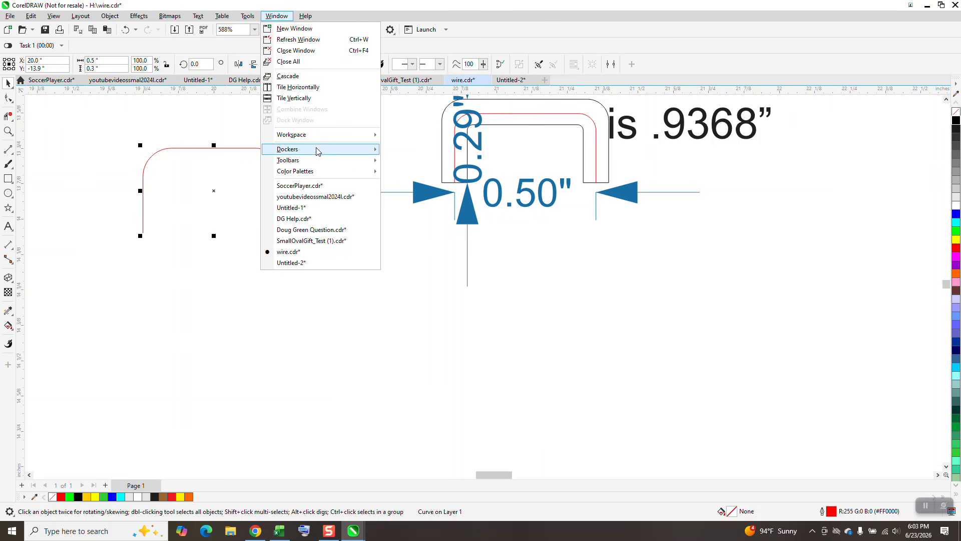
pyautogui.moveTo(336, 148)
pyautogui.click(423, 116)
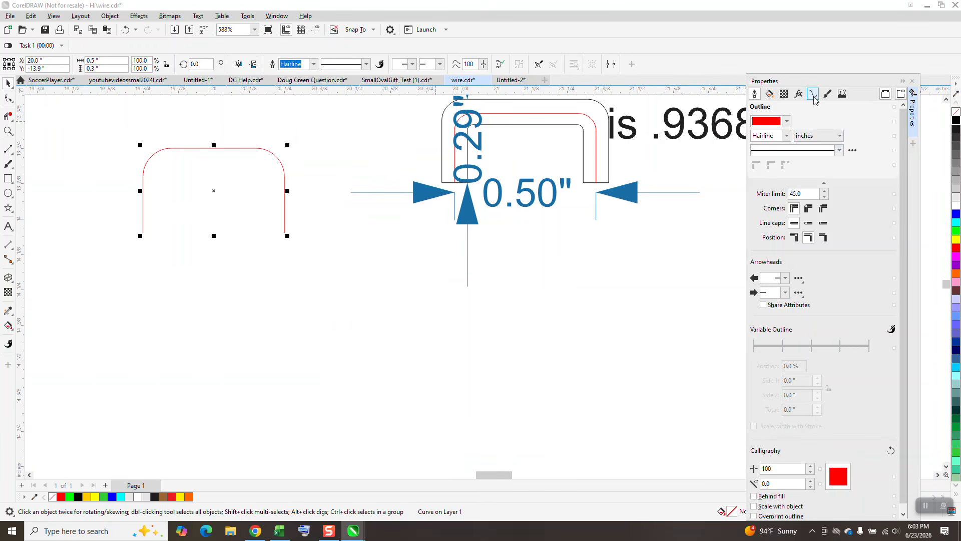
pyautogui.click(813, 94)
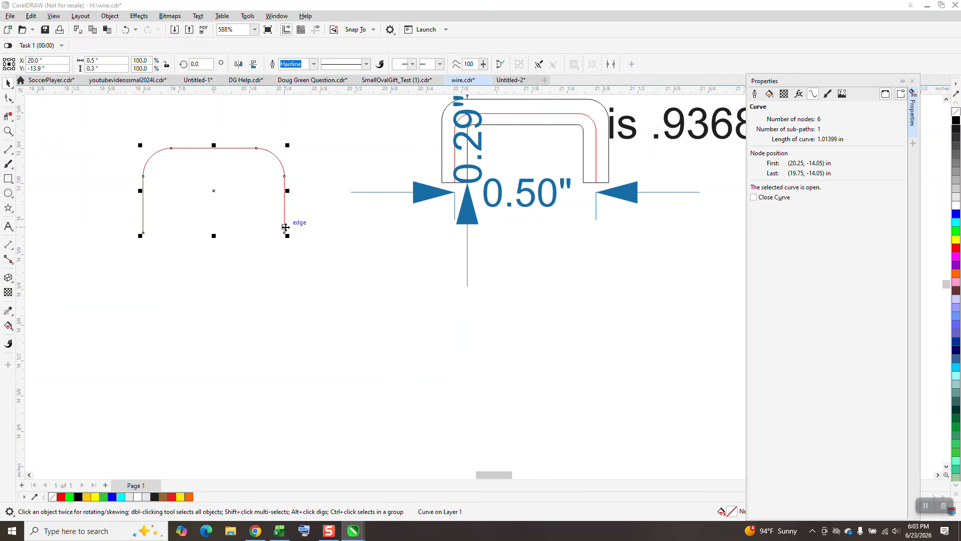
# Step: Compare the new U-shaped curve with the dimensioned wire reference and the smaller dimensioned drawing
pyautogui.scroll(-2, 332, 234)
pyautogui.scroll(-8, 409, 233)
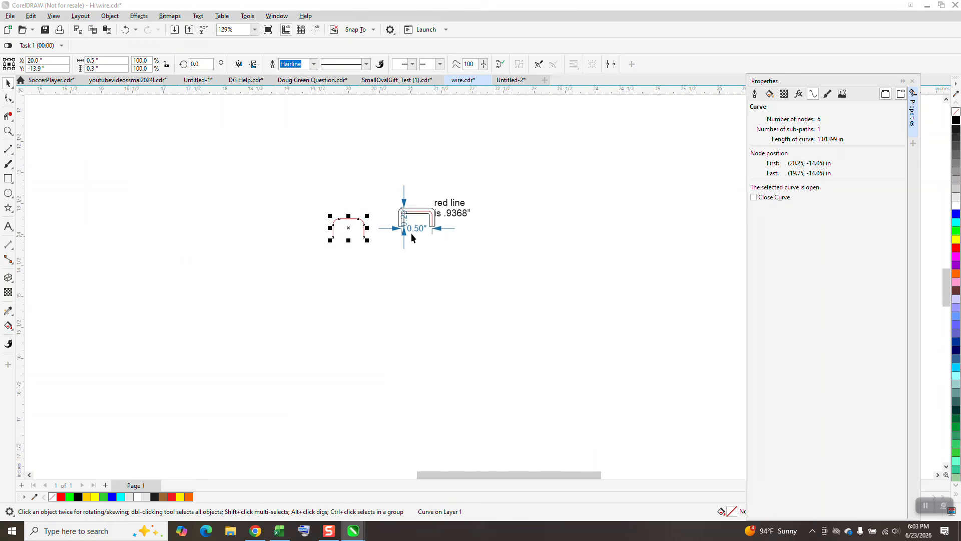
pyautogui.scroll(-1, 396, 233)
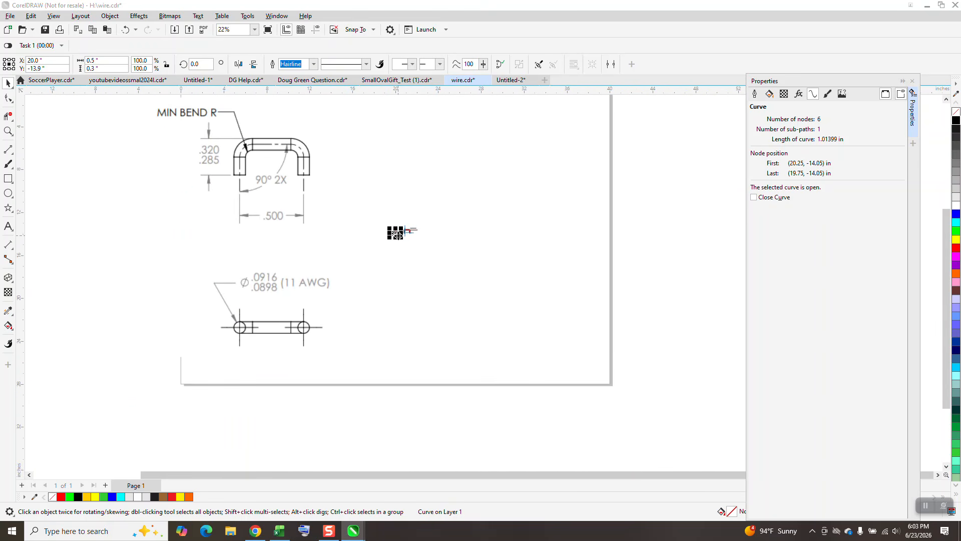
pyautogui.click(8, 132)
pyautogui.moveTo(383, 215); pyautogui.dragTo(454, 255)
pyautogui.moveTo(236, 223); pyautogui.dragTo(357, 295)
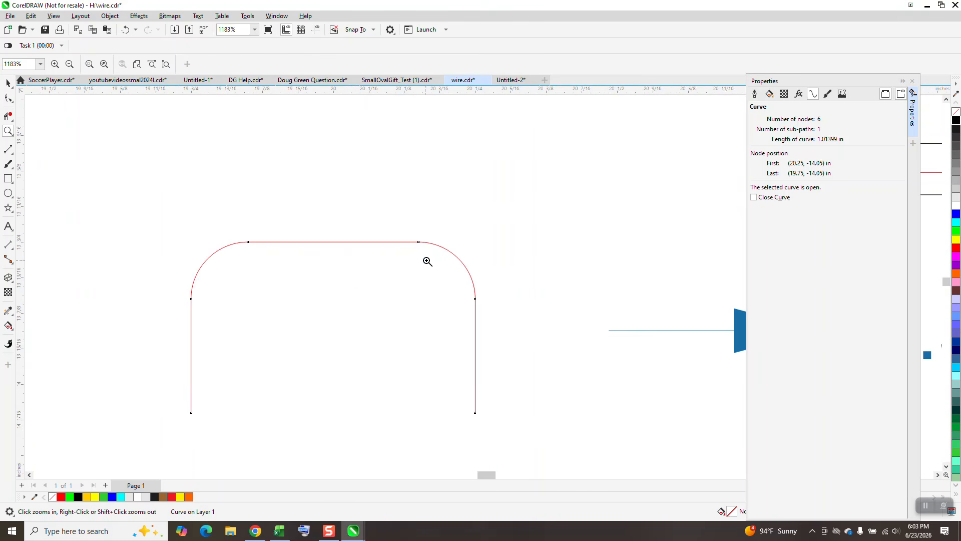
pyautogui.scroll(-6, 427, 260)
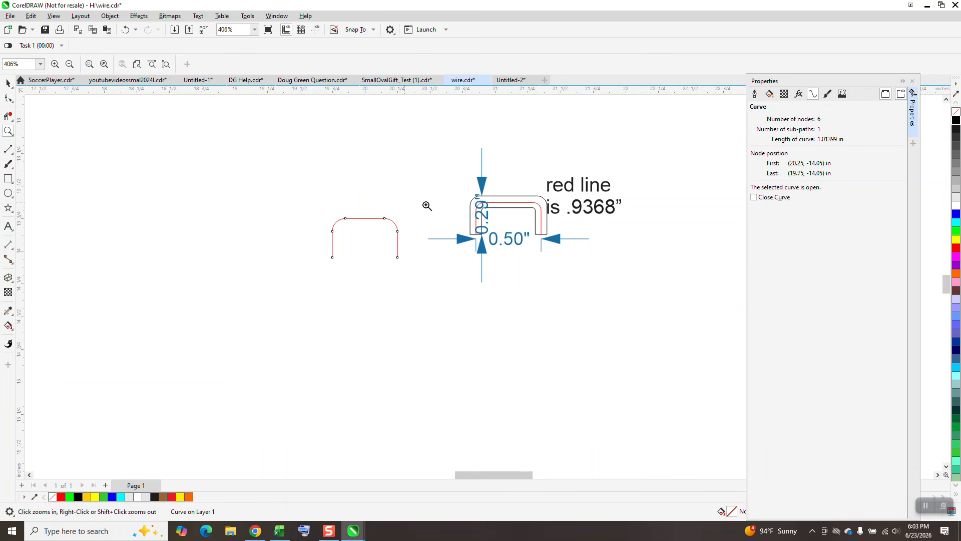
pyautogui.scroll(-10, 401, 230)
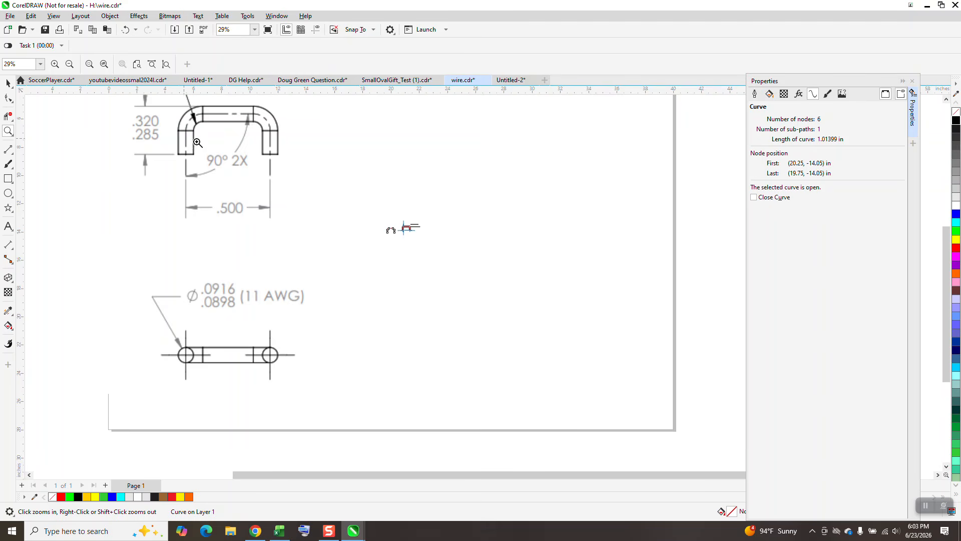
pyautogui.scroll(-1, 241, 150)
pyautogui.moveTo(305, 188); pyautogui.dragTo(458, 239)
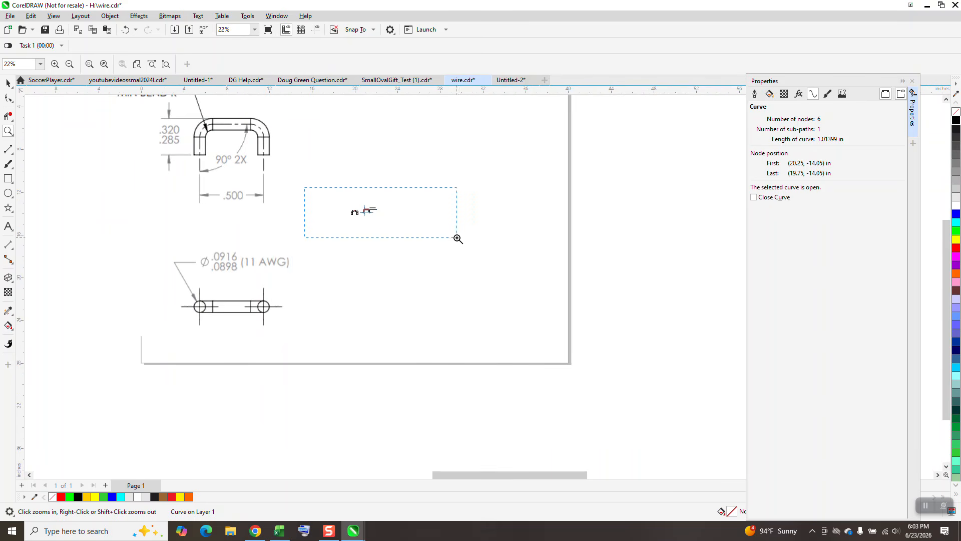
pyautogui.moveTo(296, 260); pyautogui.dragTo(478, 332)
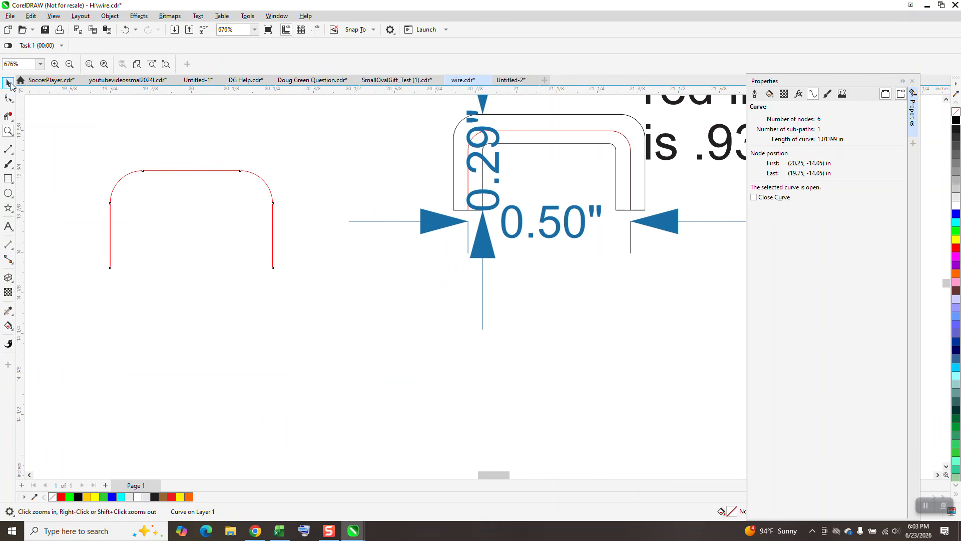
# Step: Undo the last extension of the curve's legs and reselect the curve to check its length
pyautogui.click(125, 31)
pyautogui.press('space')
pyautogui.moveTo(72, 141); pyautogui.dragTo(349, 274)
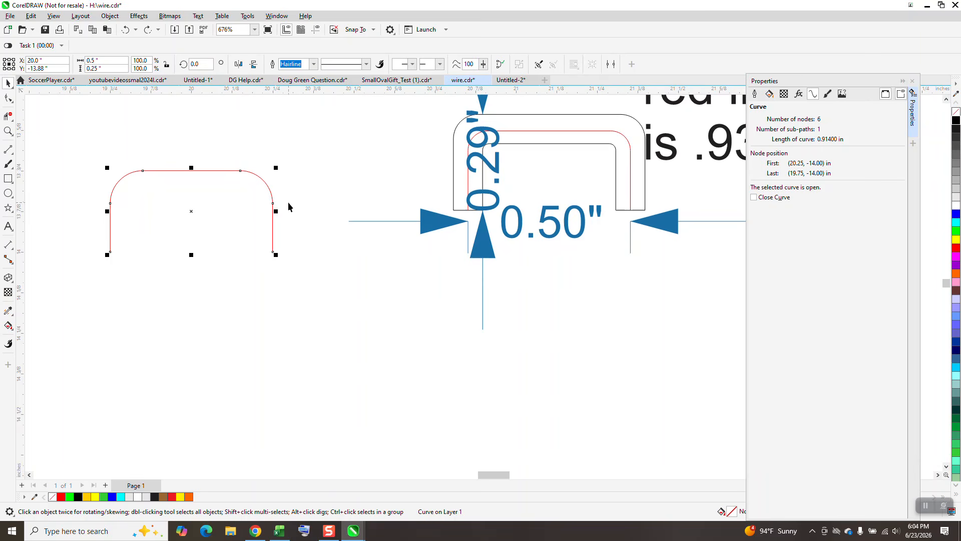
pyautogui.scroll(-1, 289, 207)
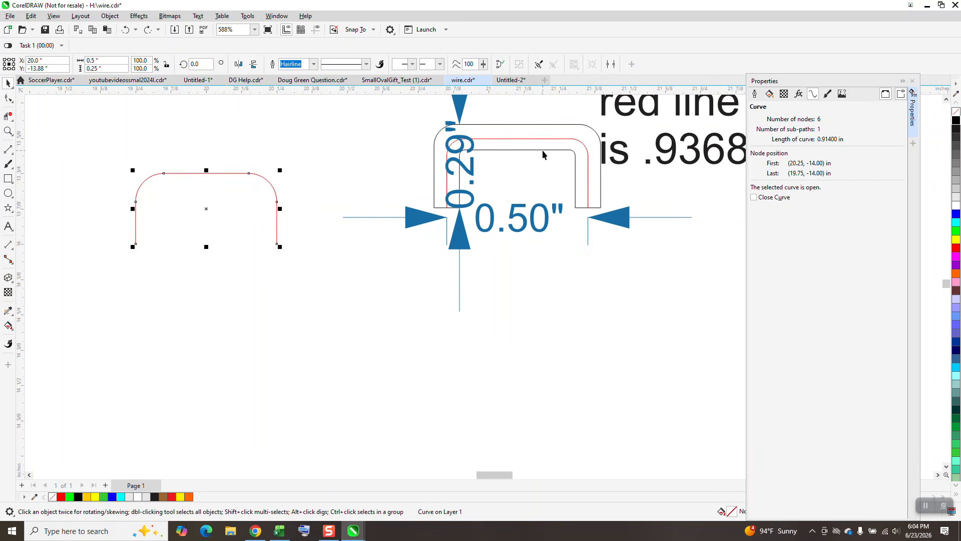
pyautogui.click(913, 82)
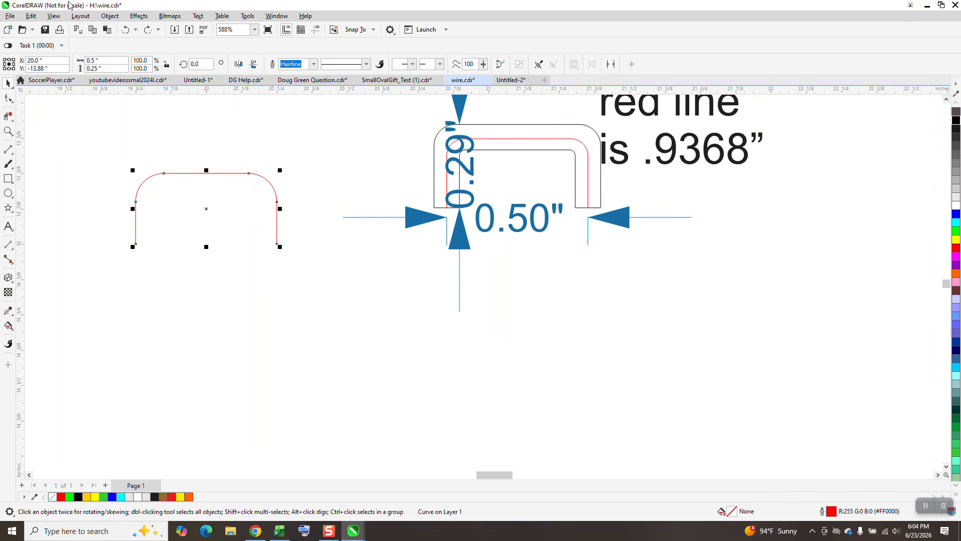
# Step: Try a one-step outside contour with a 0.05 inch offset and round corners on the U-shaped curve
pyautogui.click(139, 15)
pyautogui.click(153, 245)
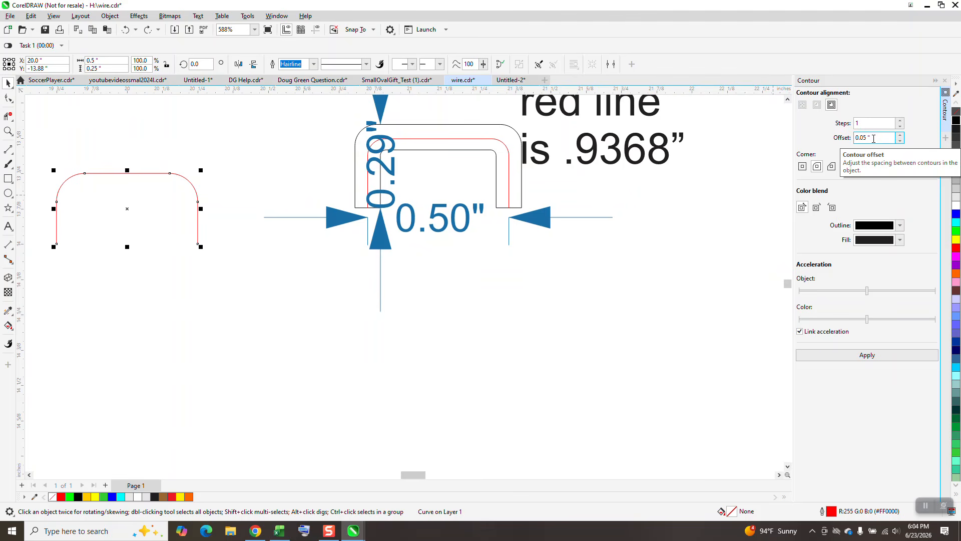
pyautogui.click(867, 356)
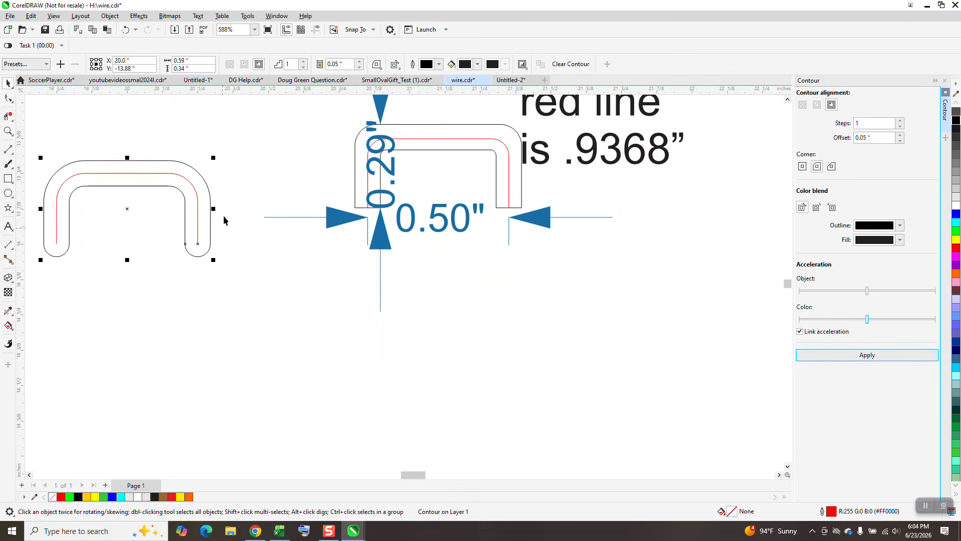
pyautogui.click(125, 30)
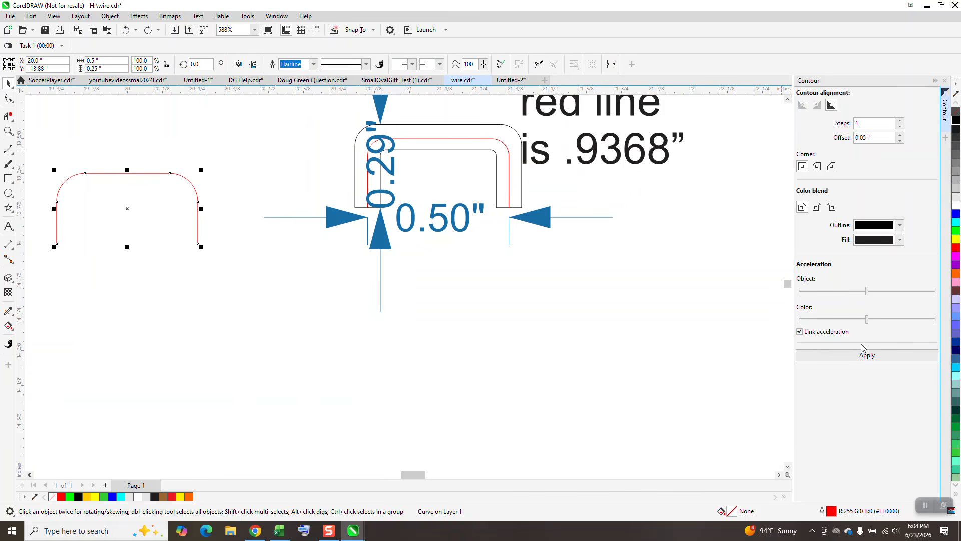
# Step: Apply a one-step outside contour with a 0.05 inch offset and mitered corners to the U-shaped curve and break the contour apart
pyautogui.click(801, 353)
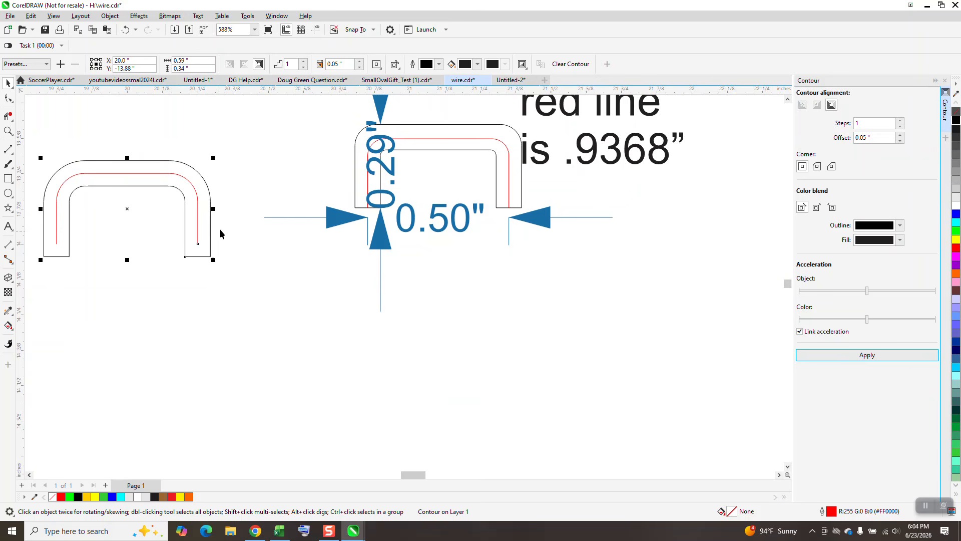
pyautogui.click(8, 132)
pyautogui.moveTo(47, 214); pyautogui.dragTo(300, 288)
pyautogui.click(8, 98)
pyautogui.click(94, 344)
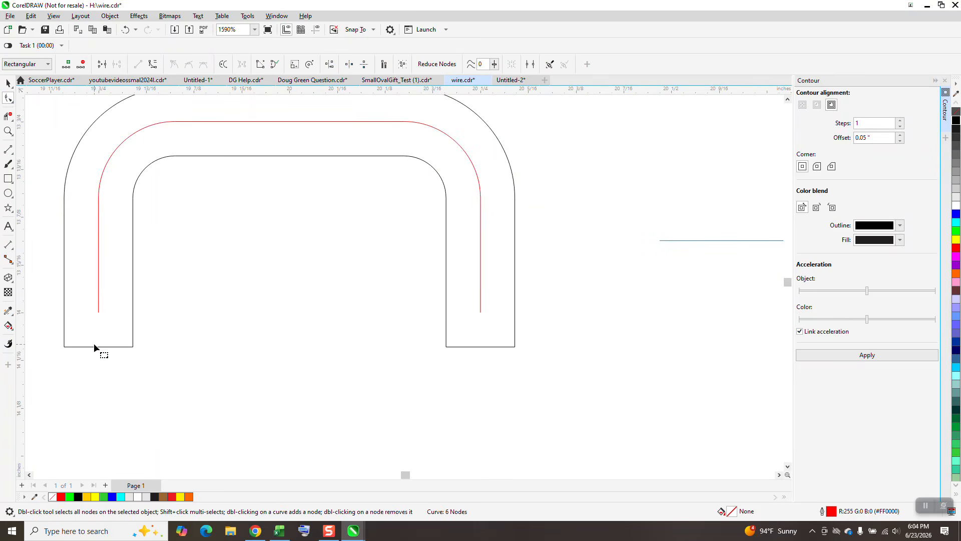
pyautogui.click(8, 83)
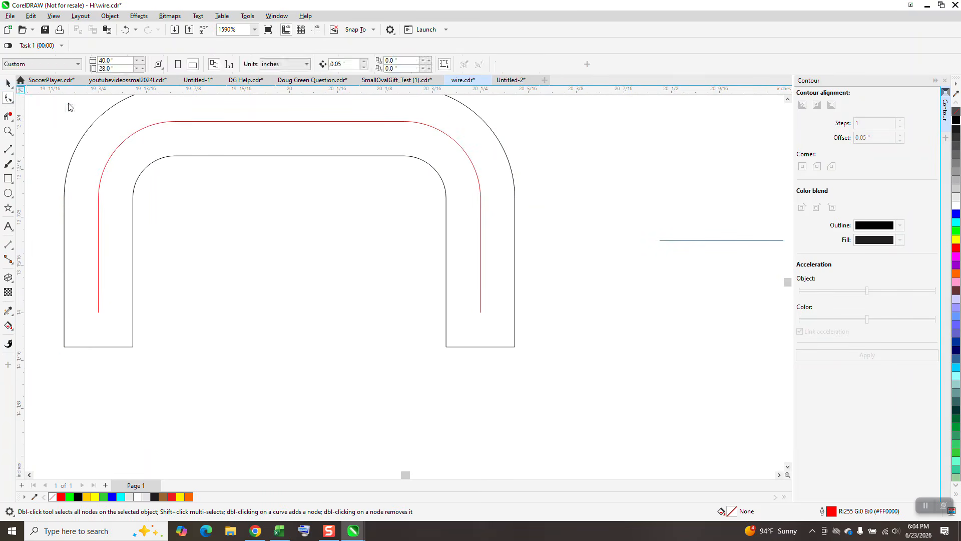
pyautogui.click(97, 123)
pyautogui.click(110, 15)
pyautogui.click(157, 249)
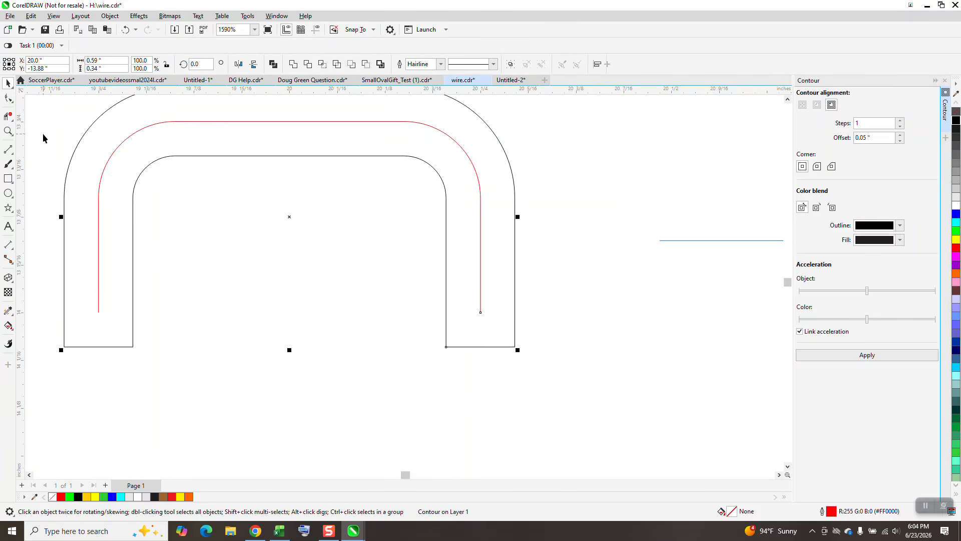
pyautogui.click(8, 98)
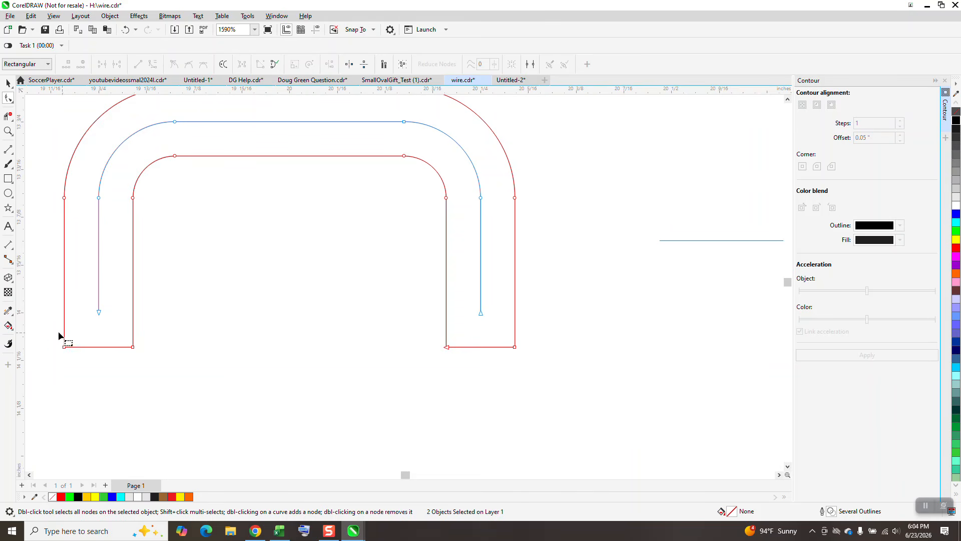
pyautogui.moveTo(195, 362); pyautogui.dragTo(197, 361)
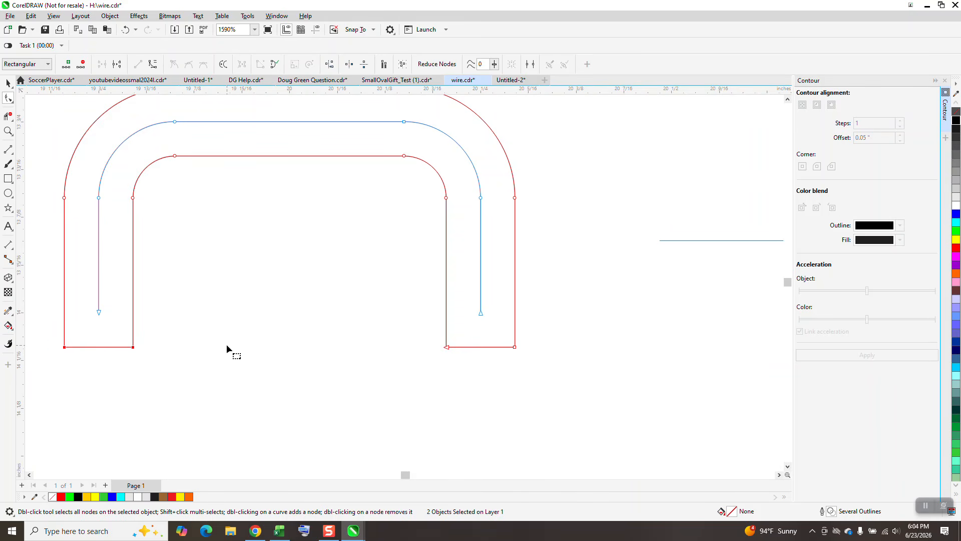
pyautogui.moveTo(187, 317); pyautogui.dragTo(61, 386)
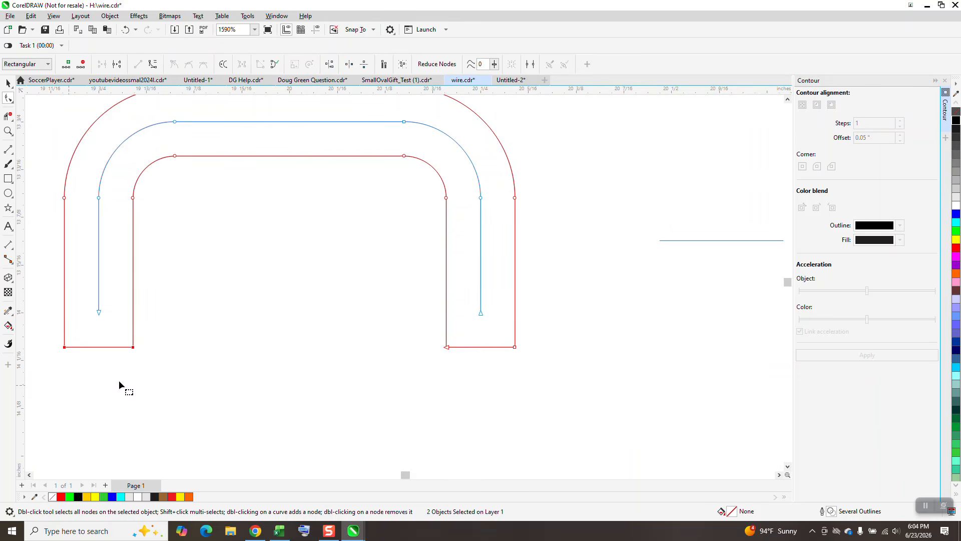
pyautogui.press('space')
pyautogui.click(639, 140)
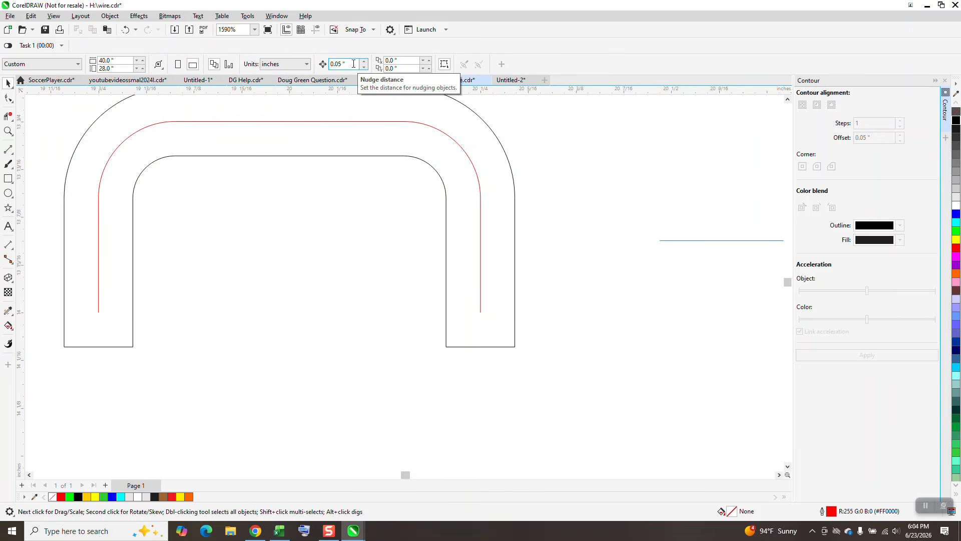
# Step: Set the nudge distance to 0.05 inch and move the outline's bottom nodes on both legs up by that distance
pyautogui.moveTo(349, 65); pyautogui.dragTo(318, 77)
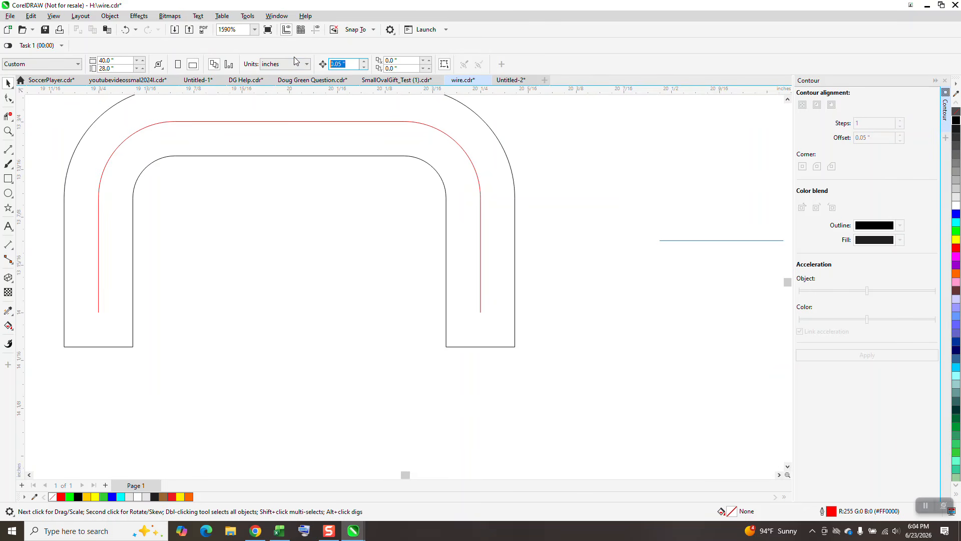
pyautogui.write('.')
pyautogui.click(8, 99)
pyautogui.click(101, 346)
pyautogui.moveTo(147, 368); pyautogui.dragTo(134, 350)
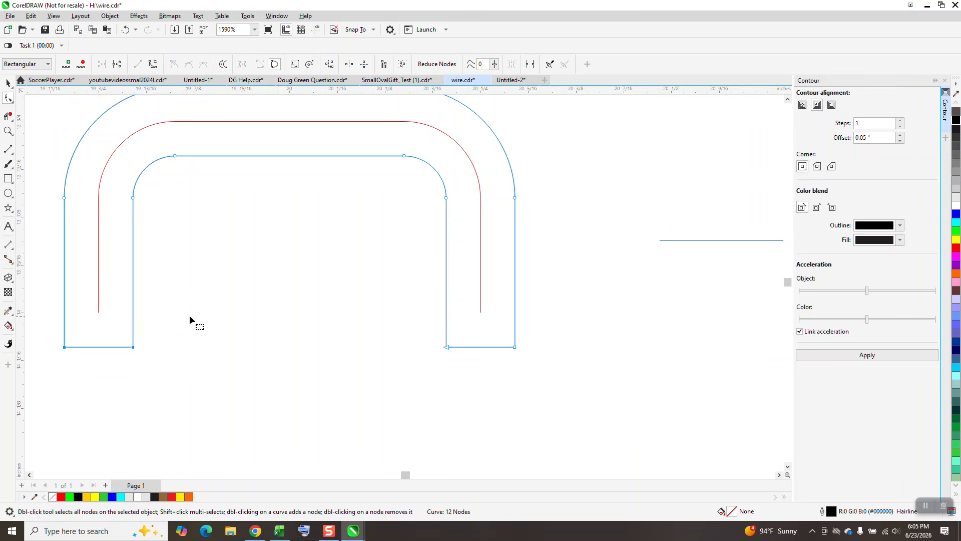
pyautogui.press('Up')
pyautogui.press('Up')
pyautogui.press('Up')
pyautogui.press('Up')
pyautogui.press('Up')
pyautogui.press('Up')
pyautogui.press('Up')
pyautogui.press('Up')
pyautogui.press('Up')
pyautogui.press('Up')
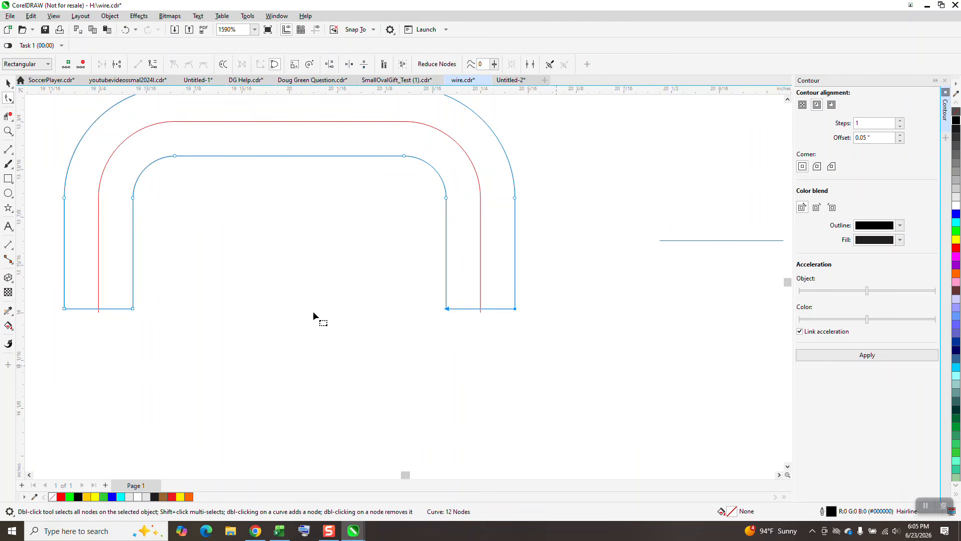
# Step: Delete the short segments of the red centre line that stick out below the outline at both legs
pyautogui.click(8, 116)
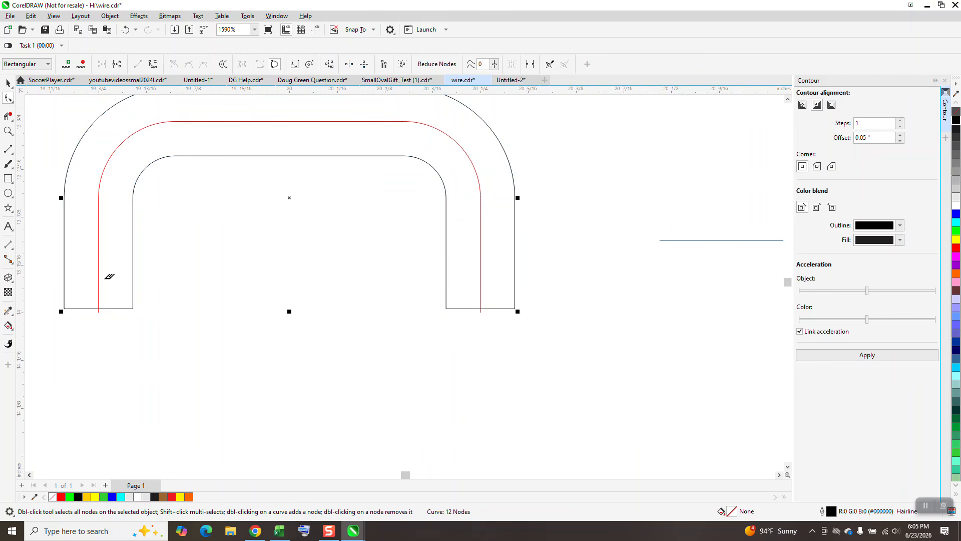
pyautogui.click(101, 307)
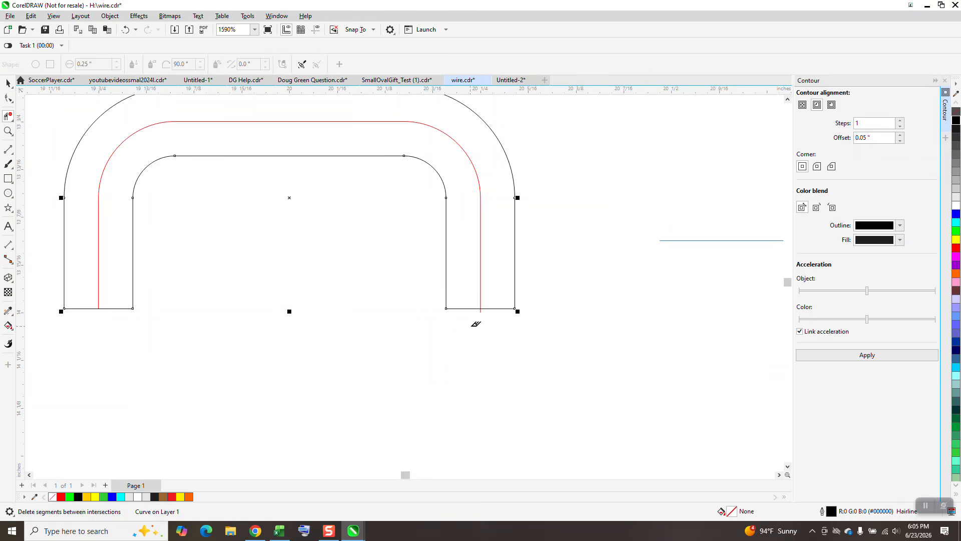
pyautogui.scroll(-5, 436, 332)
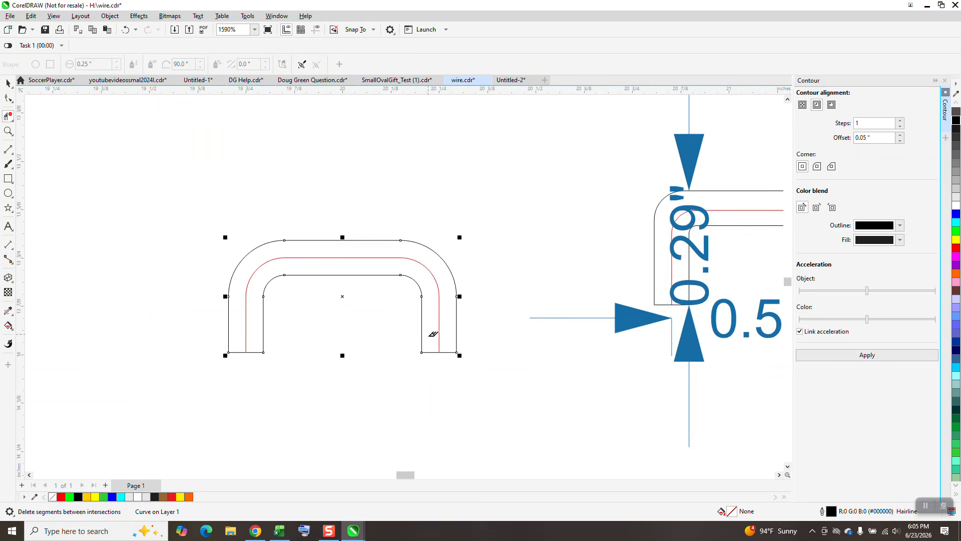
# Step: Compare the bends and dashed centre line of the wire reference with the new U-shaped outline and the smaller dimensioned drawing
pyautogui.scroll(-10, 479, 248)
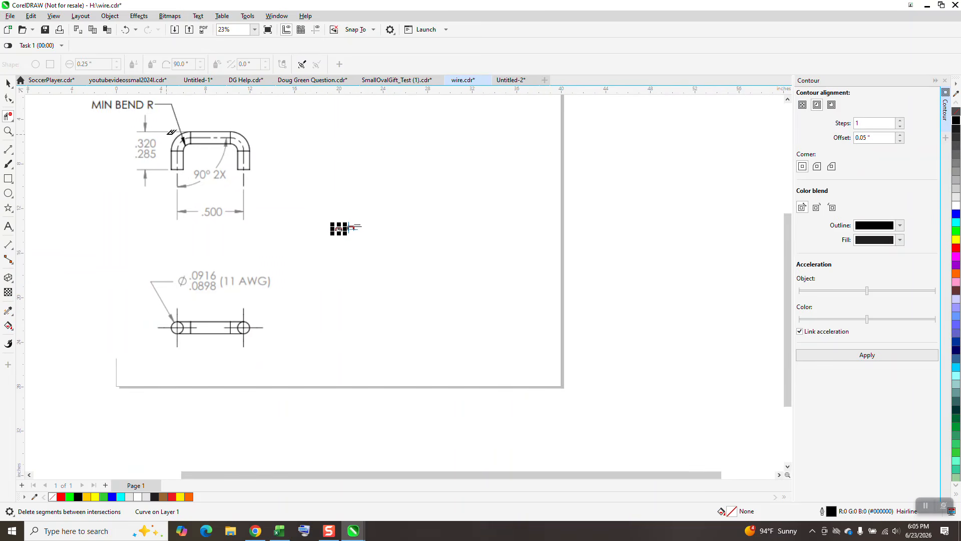
pyautogui.press('z')
pyautogui.moveTo(165, 130); pyautogui.dragTo(261, 185)
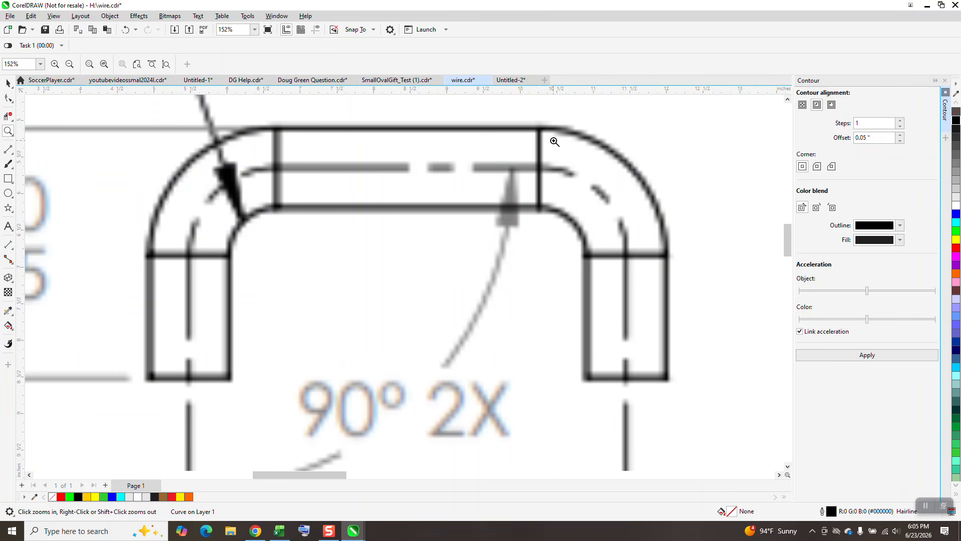
pyautogui.scroll(-2, 340, 158)
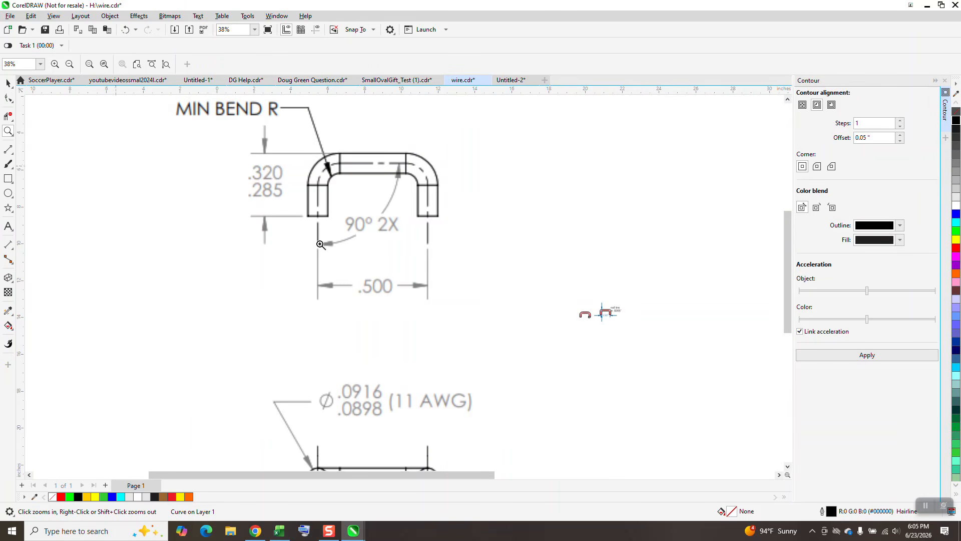
pyautogui.moveTo(568, 311); pyautogui.dragTo(626, 334)
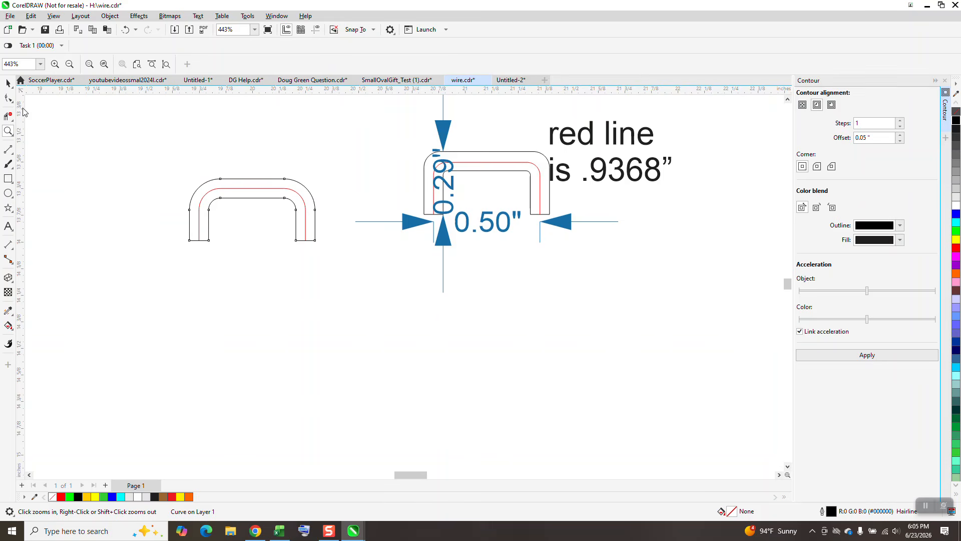
pyautogui.scroll(3, 31, 115)
pyautogui.scroll(-5, 395, 245)
# Step: Colour the red centre line of the new U shape black and give it a dashed line style
pyautogui.moveTo(396, 259); pyautogui.dragTo(515, 335)
pyautogui.click(8, 83)
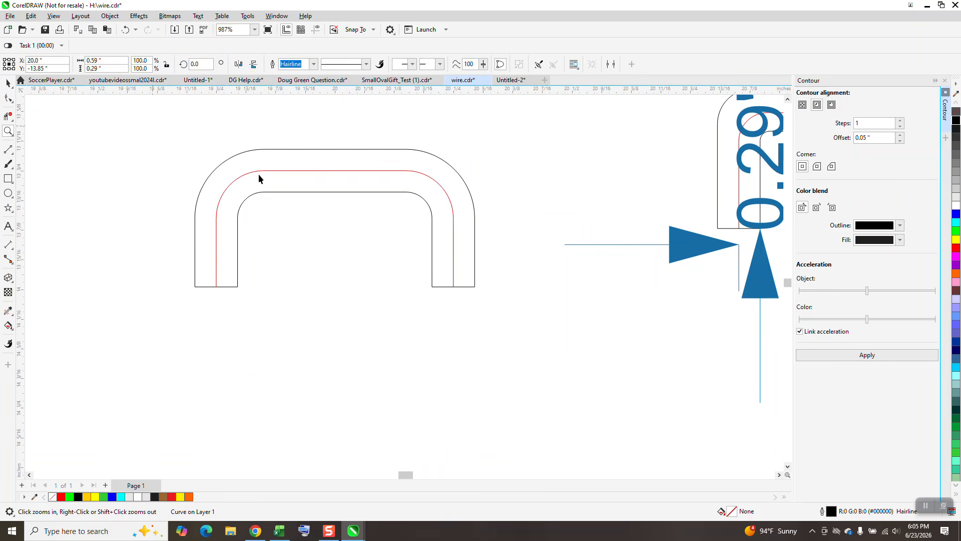
pyautogui.click(272, 170)
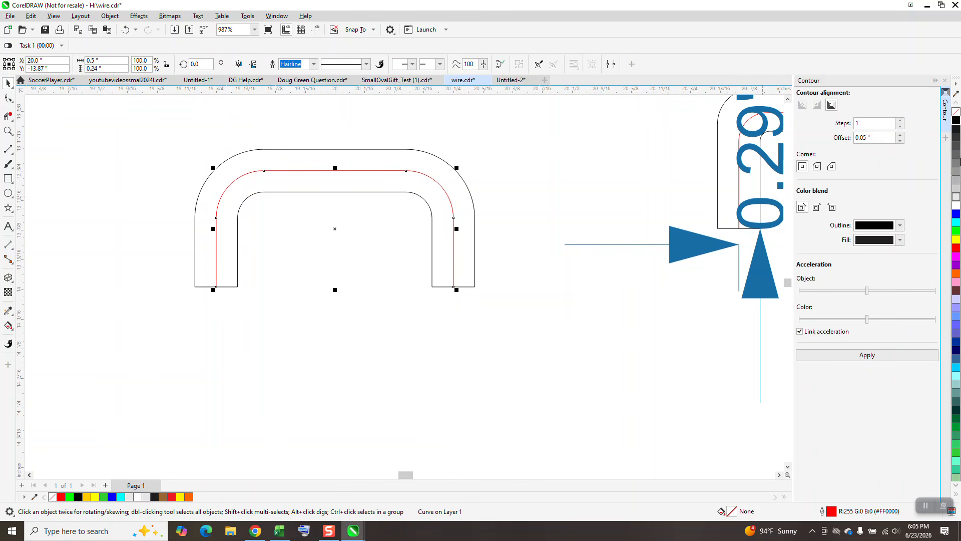
pyautogui.rightClick(957, 123)
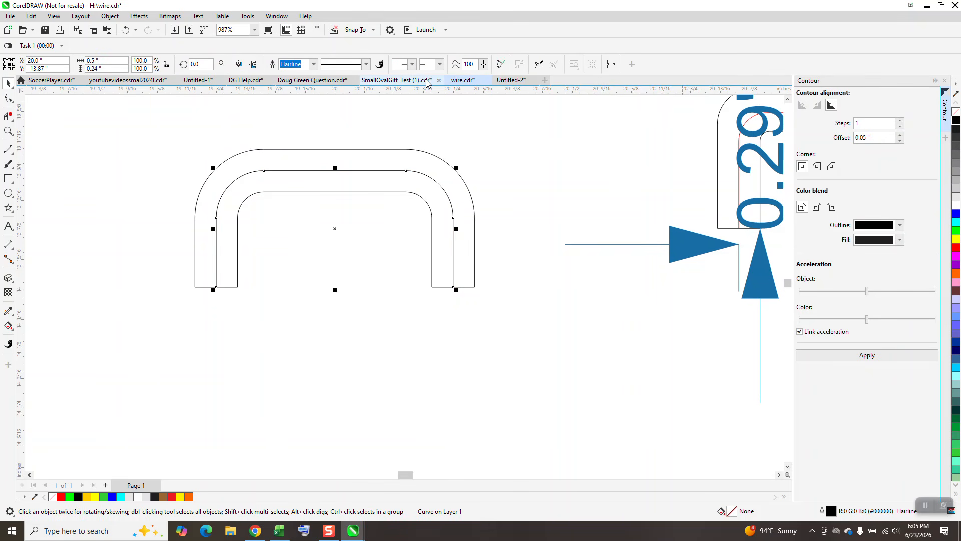
pyautogui.press('F12')
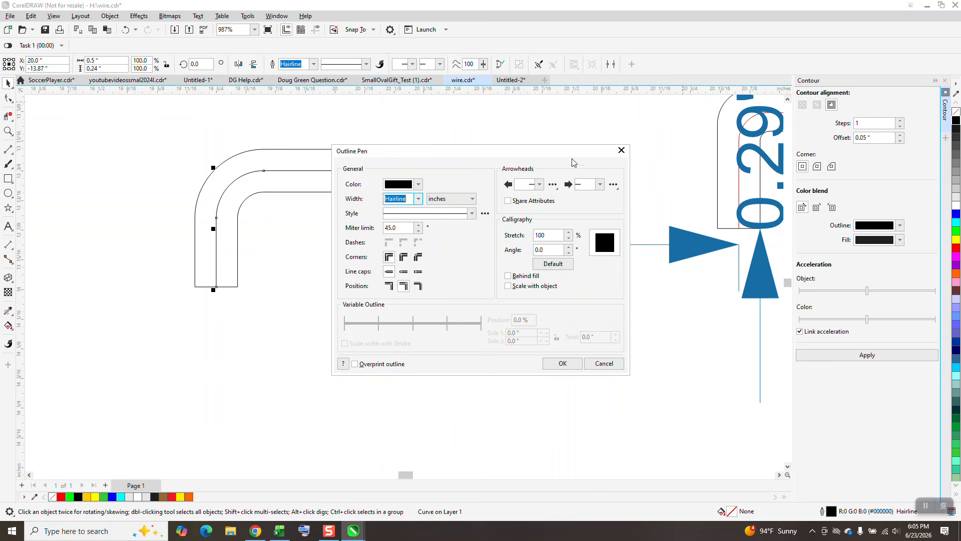
pyautogui.click(472, 213)
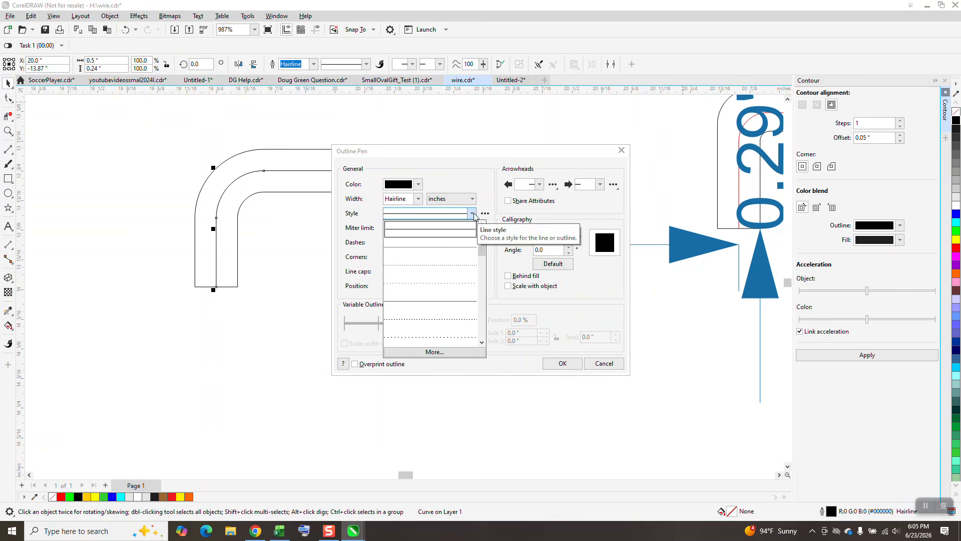
pyautogui.moveTo(482, 250); pyautogui.dragTo(482, 272)
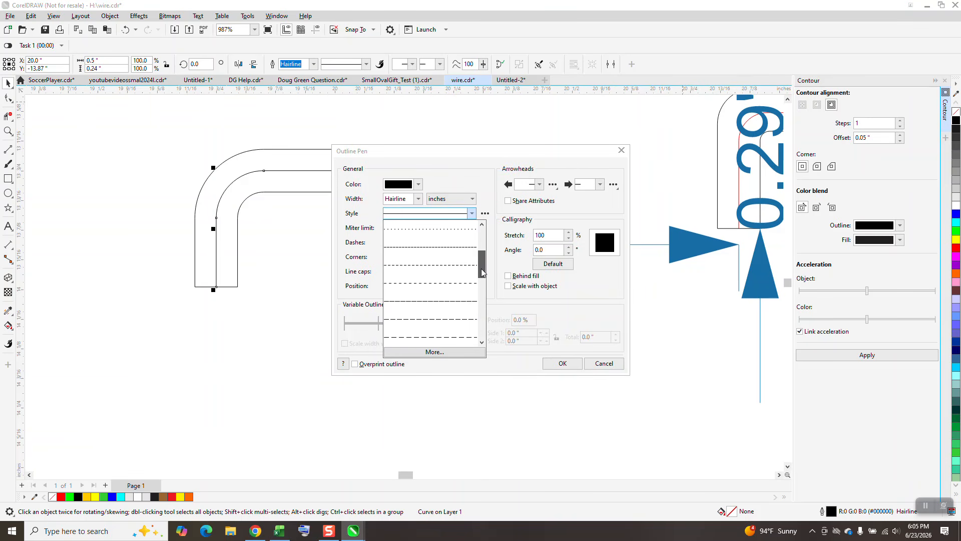
pyautogui.click(445, 338)
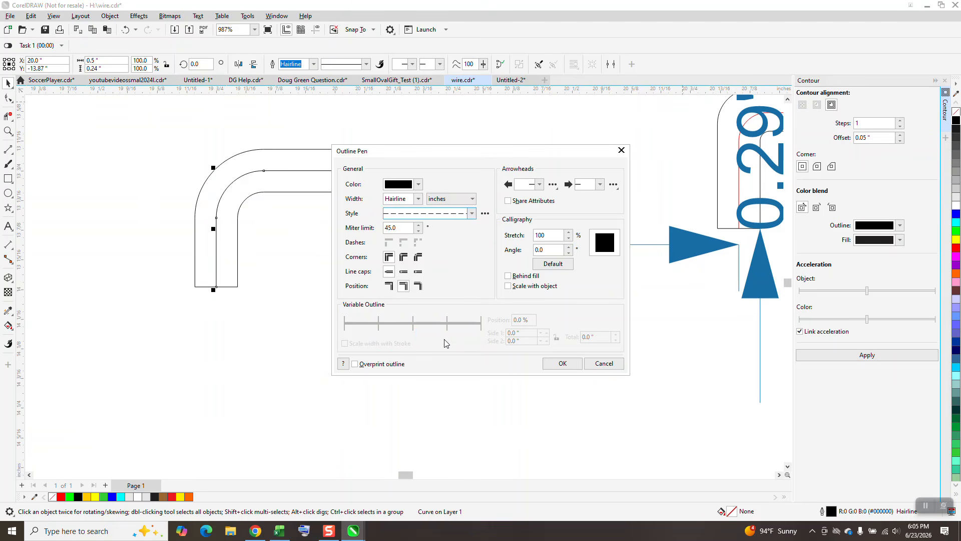
pyautogui.click(562, 365)
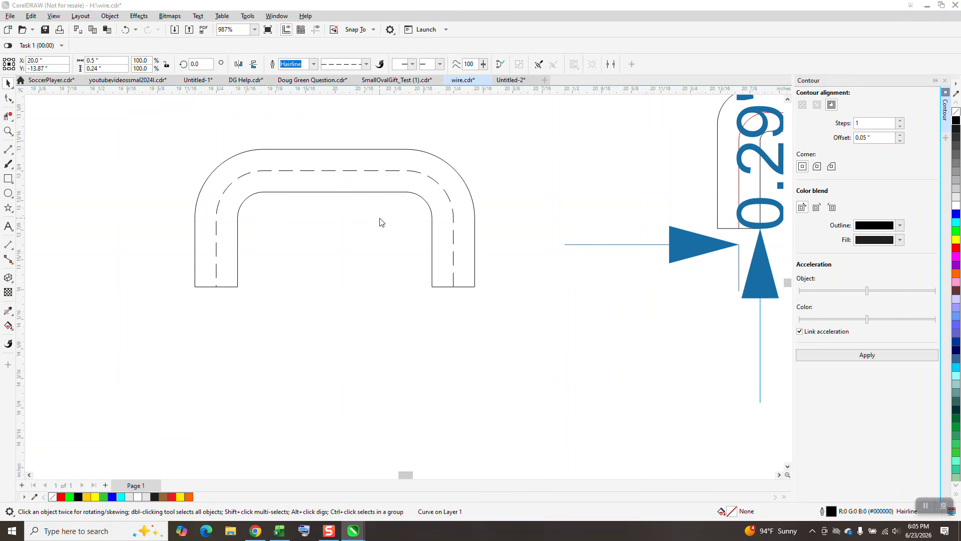
# Step: Set the centre line's outline to use fixed dashes at its ends and corners
pyautogui.press('F12')
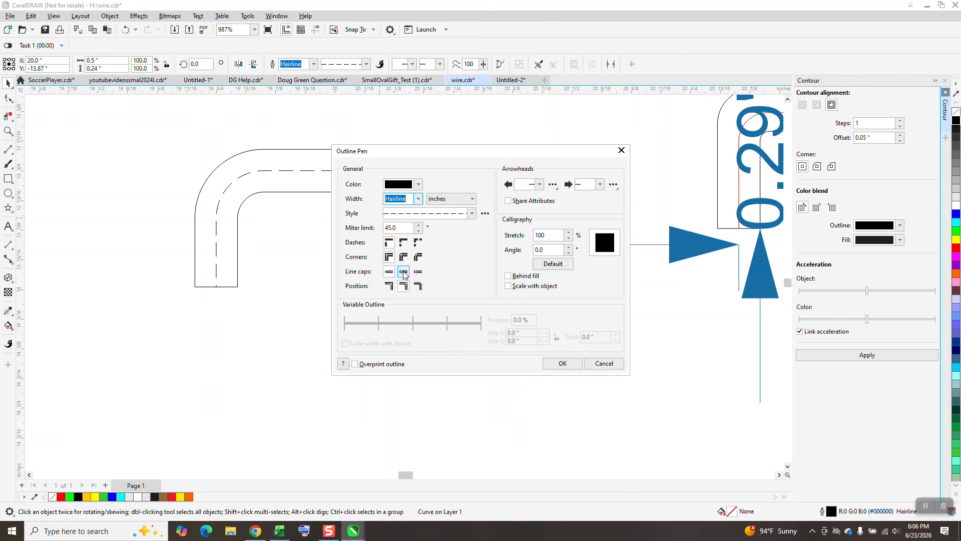
pyautogui.click(419, 246)
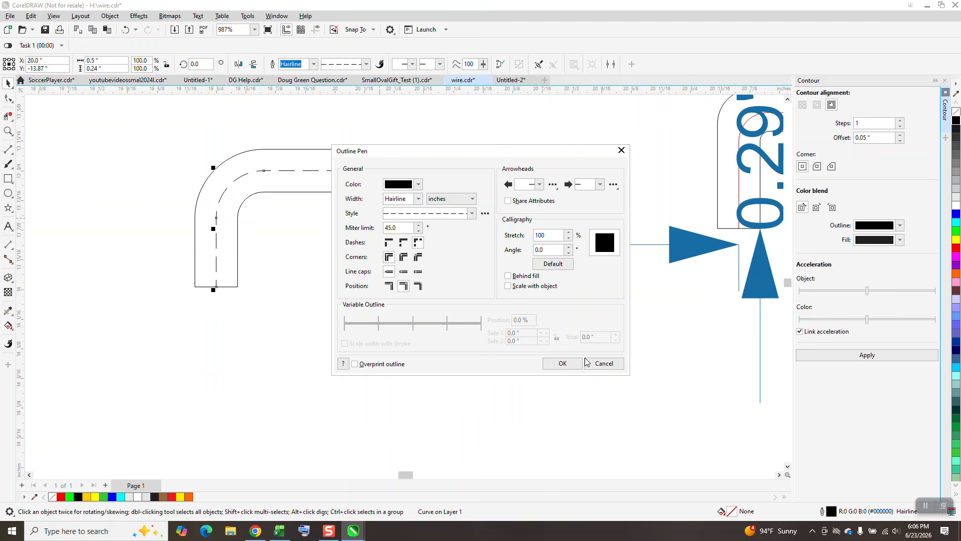
pyautogui.click(562, 364)
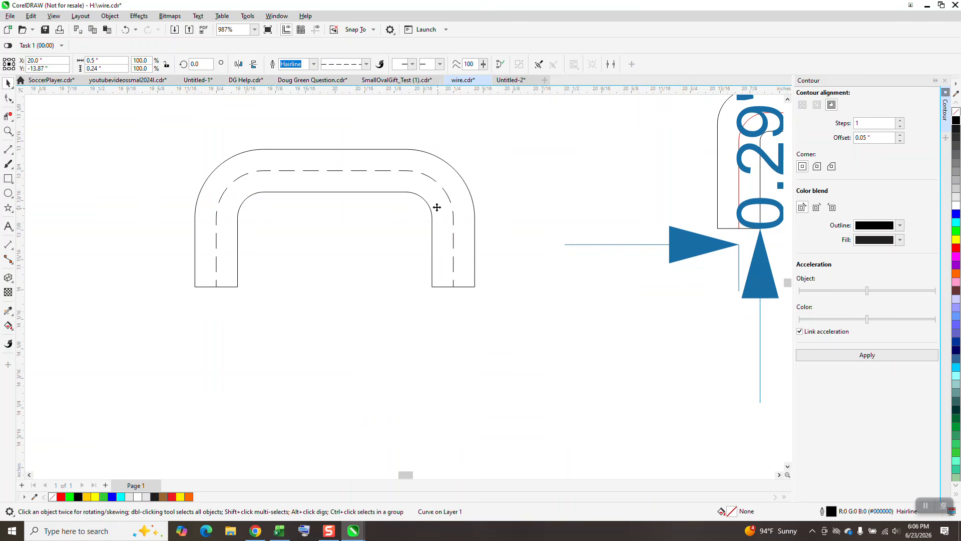
# Step: Close the contour settings and show the curve properties of the dashed centre line to read its length
pyautogui.scroll(-5, 245, 190)
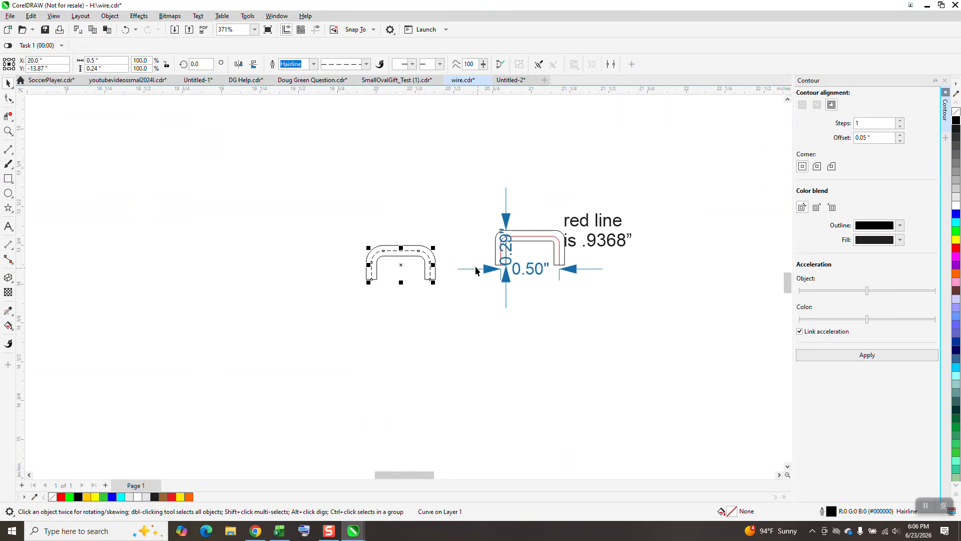
pyautogui.click(430, 215)
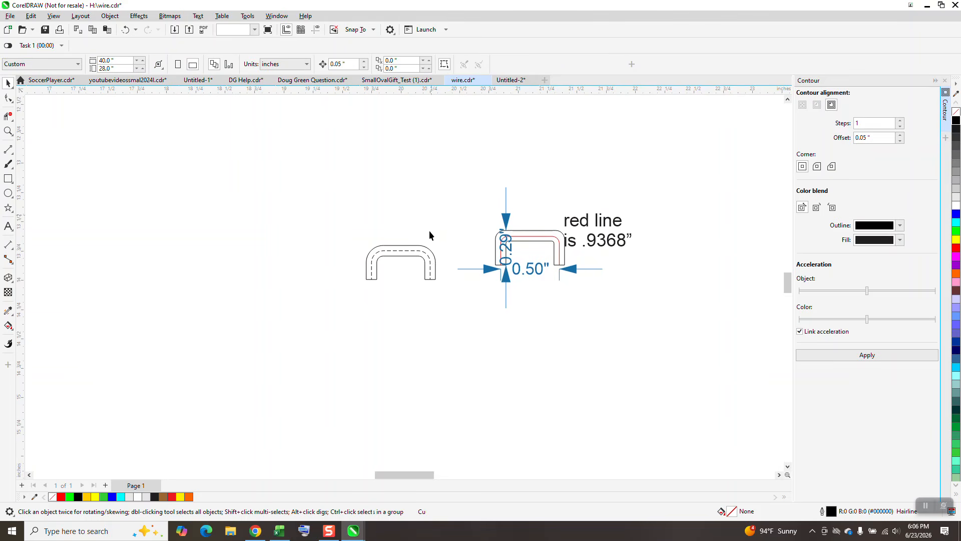
pyautogui.click(431, 263)
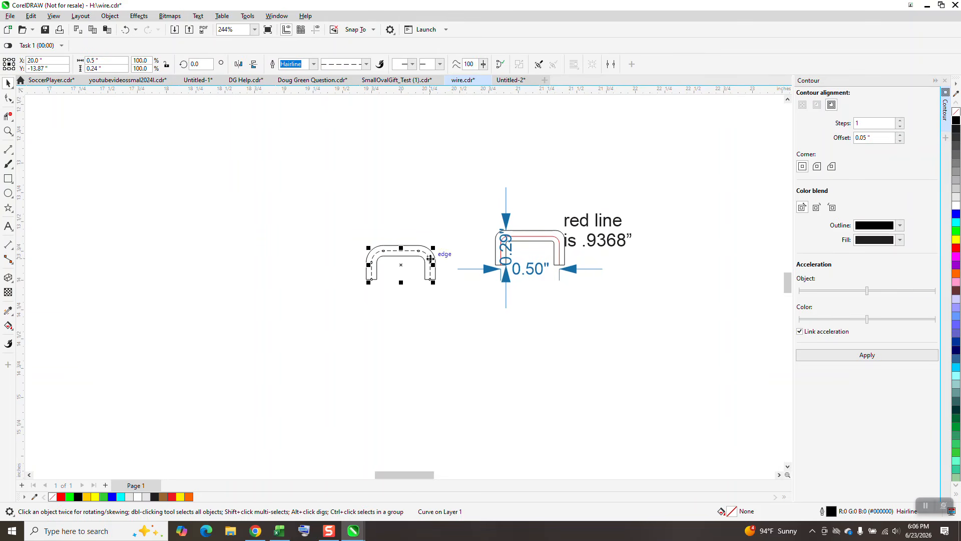
pyautogui.click(945, 81)
pyautogui.click(276, 16)
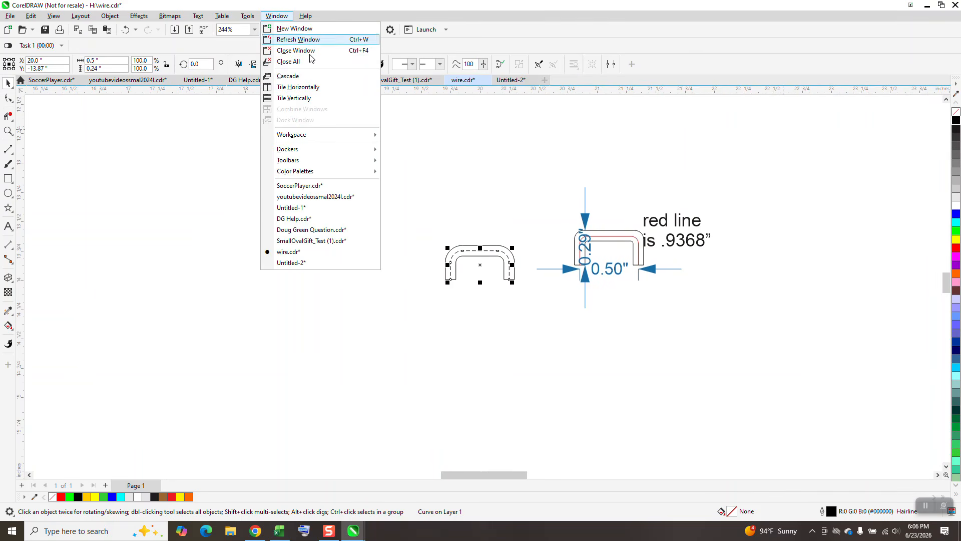
pyautogui.moveTo(309, 149)
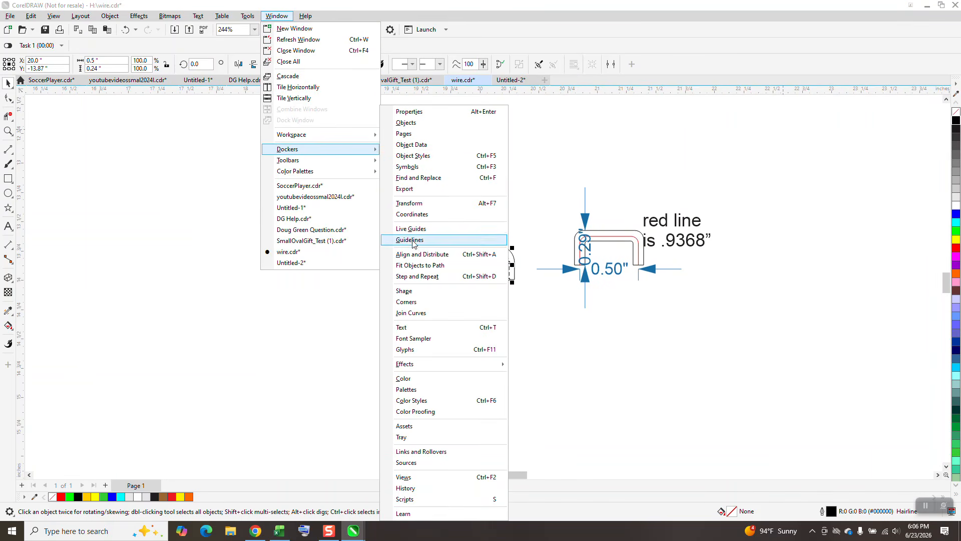
pyautogui.click(426, 111)
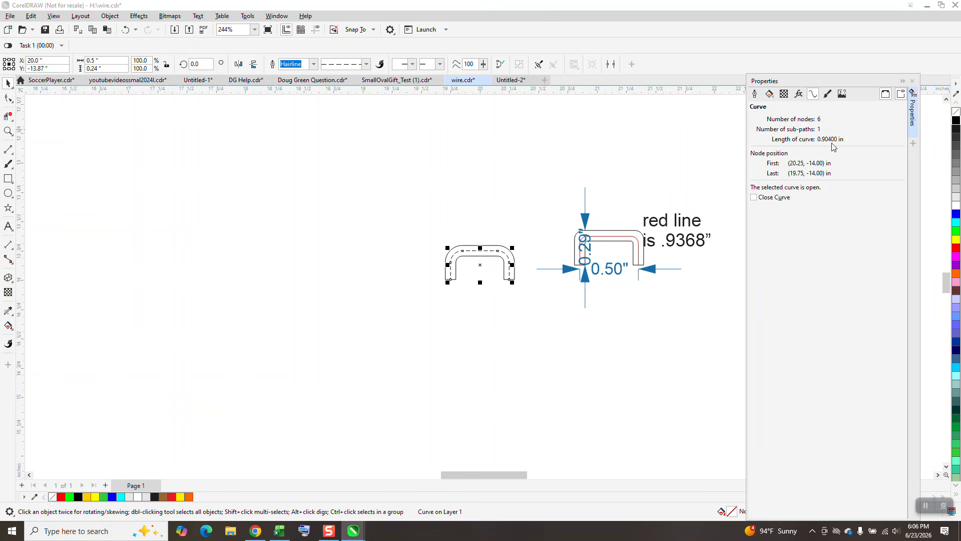
# Step: Examine the bends and cross lines in the wire reference against the redrawn U shape with its dashed centre line
pyautogui.click(8, 131)
pyautogui.moveTo(436, 243); pyautogui.dragTo(556, 304)
pyautogui.scroll(-6, 553, 292)
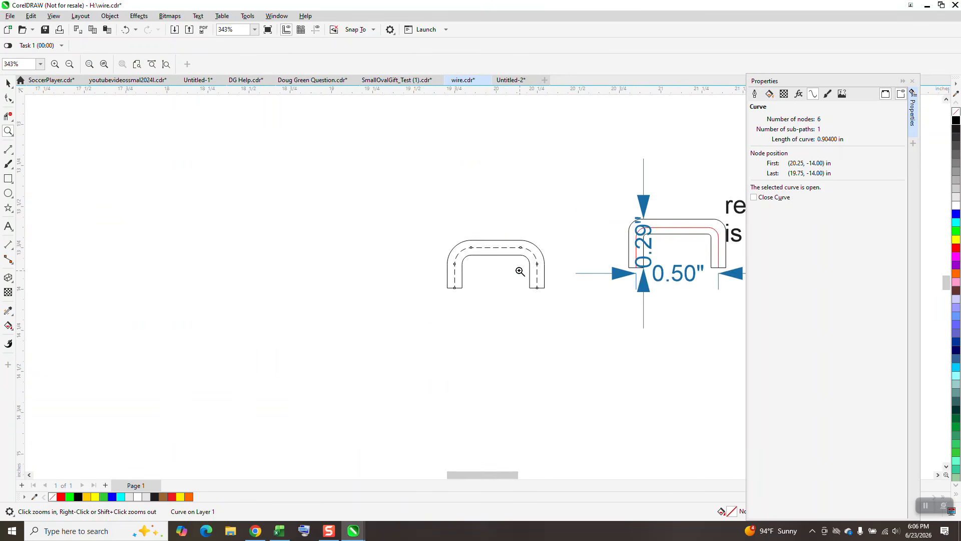
pyautogui.scroll(-1, 515, 257)
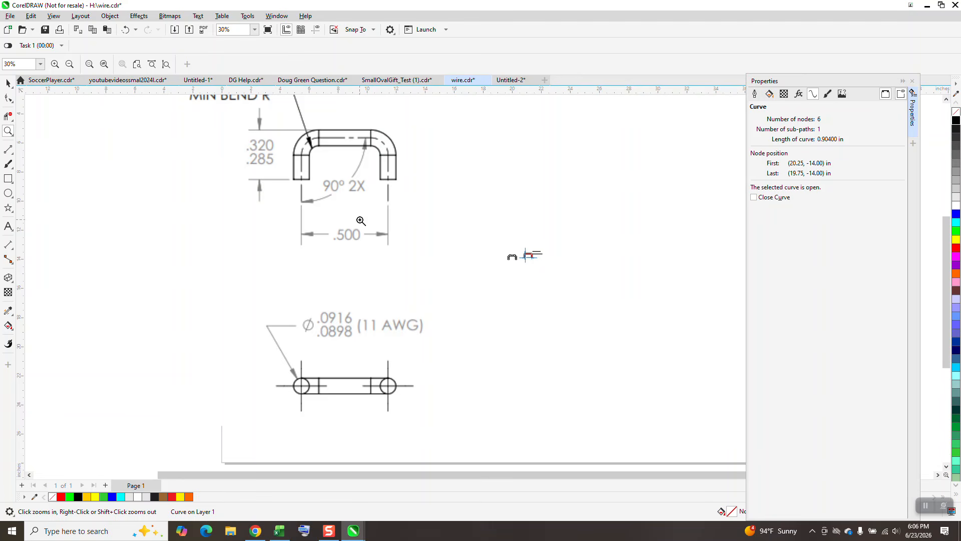
pyautogui.moveTo(247, 119); pyautogui.dragTo(449, 224)
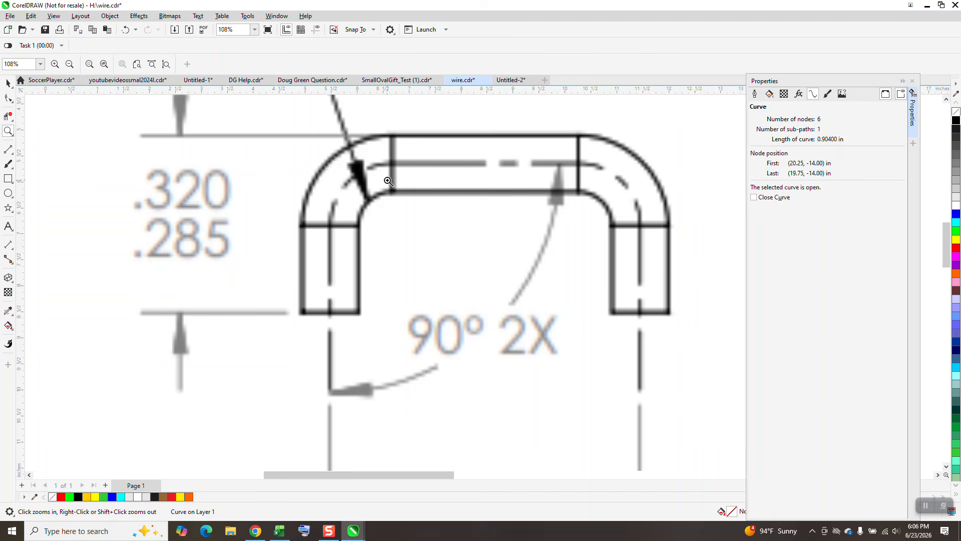
pyautogui.scroll(-8, 388, 180)
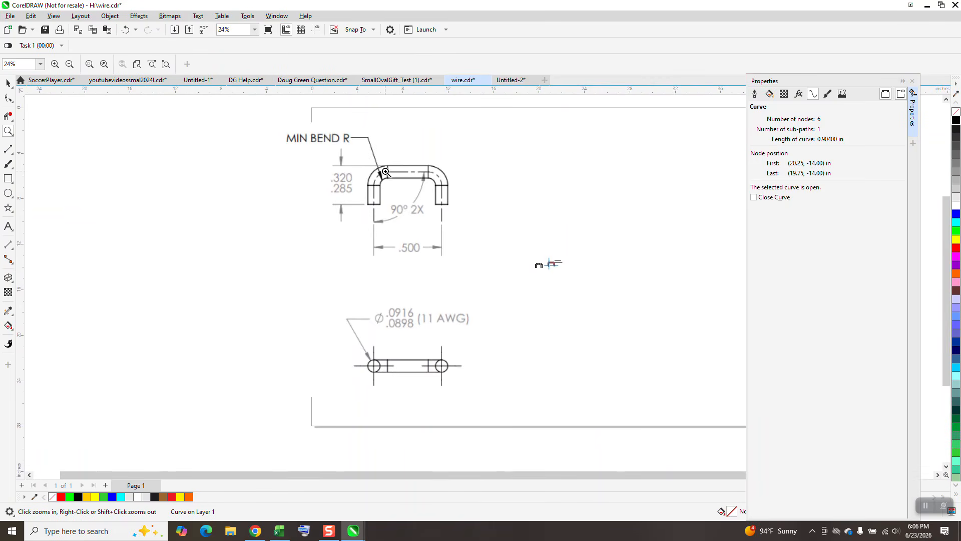
pyautogui.moveTo(460, 220); pyautogui.dragTo(477, 234)
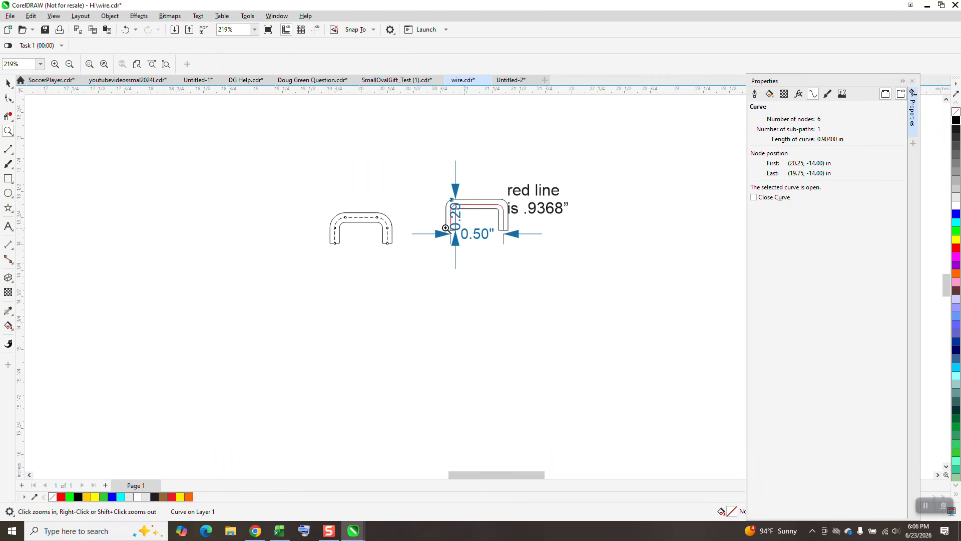
pyautogui.moveTo(382, 248); pyautogui.dragTo(403, 252)
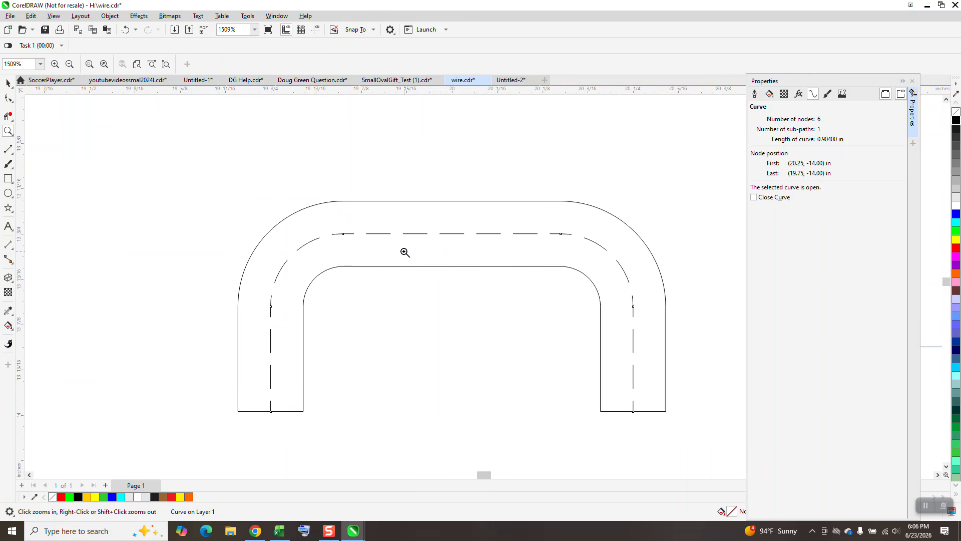
pyautogui.scroll(-8, 279, 240)
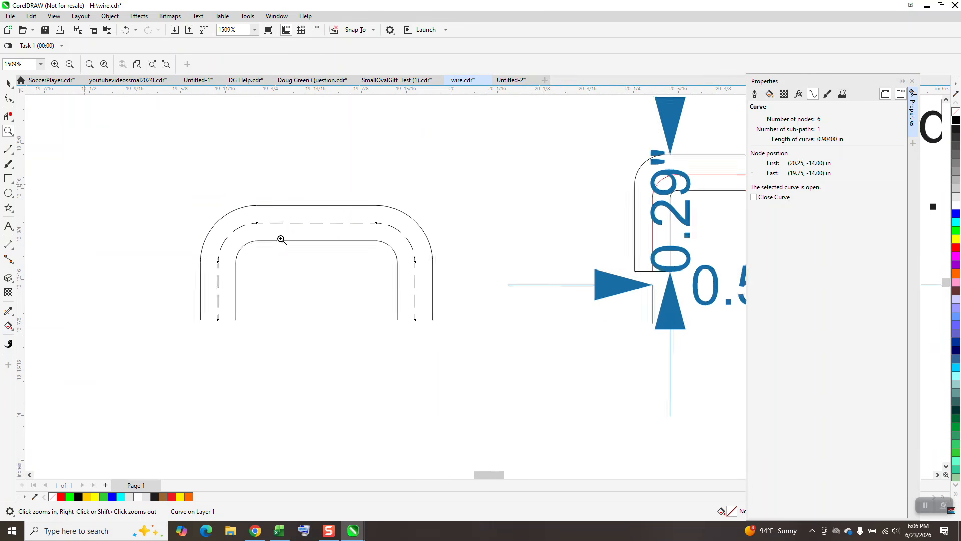
pyautogui.scroll(-6, 407, 274)
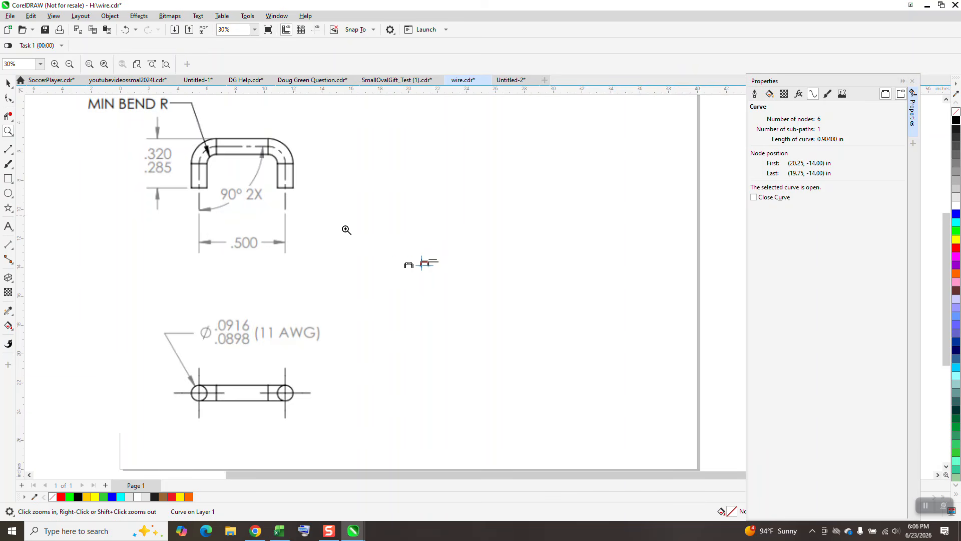
pyautogui.moveTo(401, 256); pyautogui.dragTo(430, 279)
# Step: Draw a straight line across each leg of the U outline where its bend begins, joining the outer and inner edges
pyautogui.press('space')
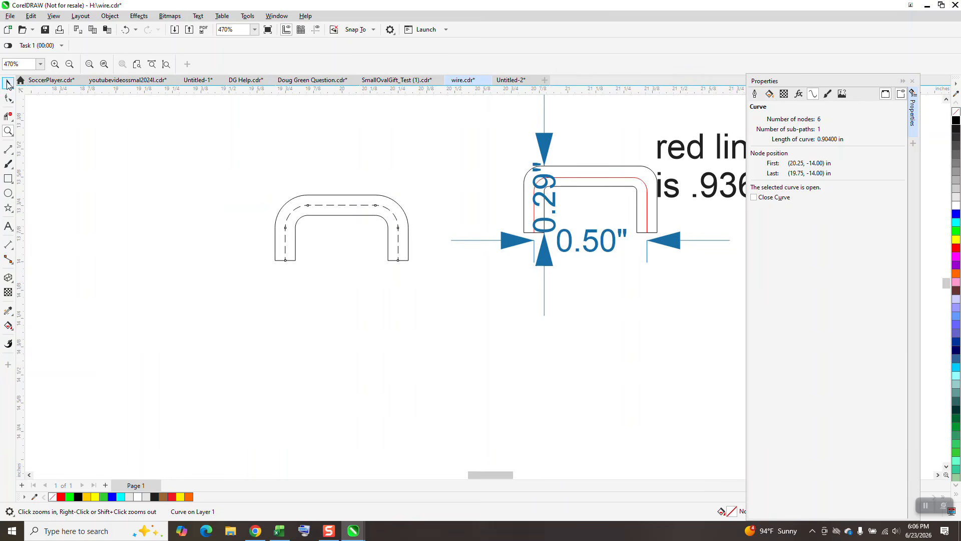
pyautogui.press('space')
pyautogui.click(398, 199)
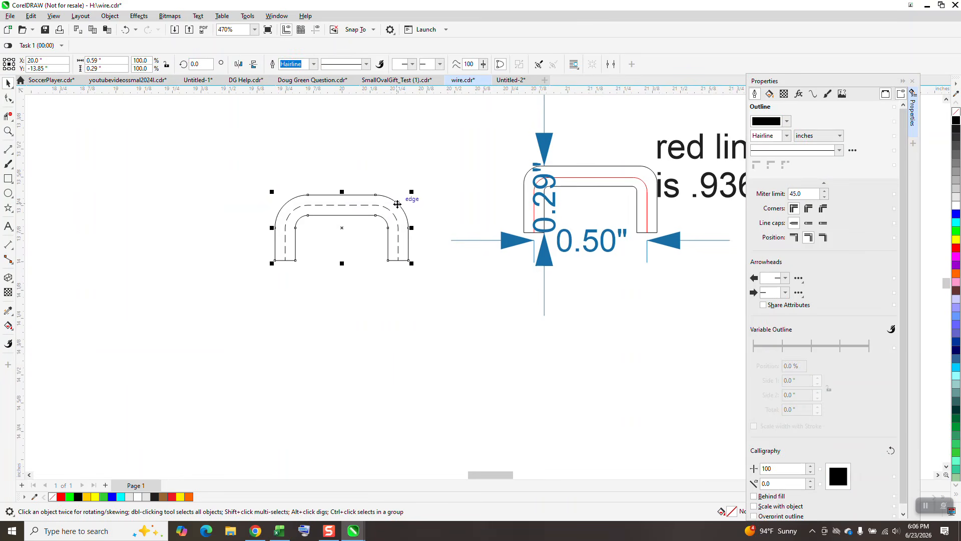
pyautogui.click(8, 98)
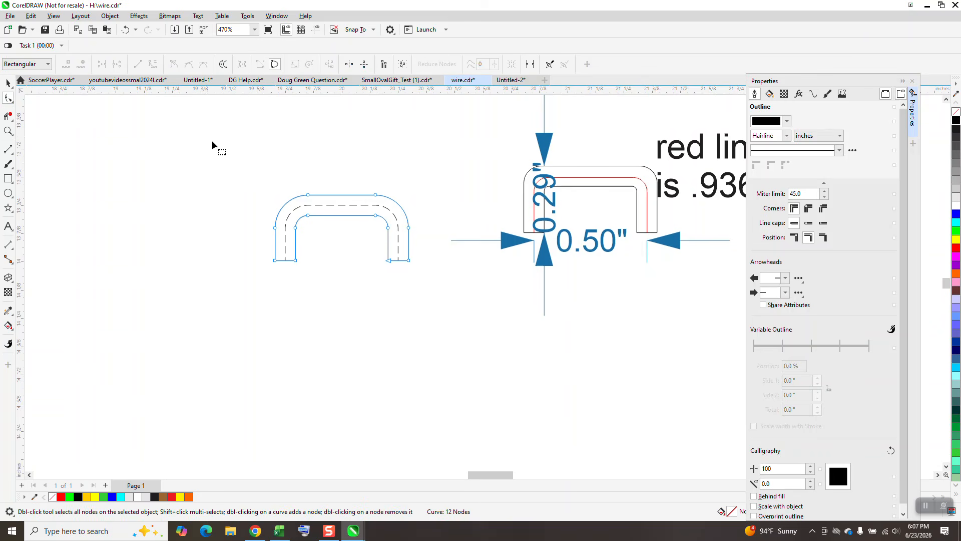
pyautogui.click(8, 131)
pyautogui.moveTo(259, 184); pyautogui.dragTo(442, 282)
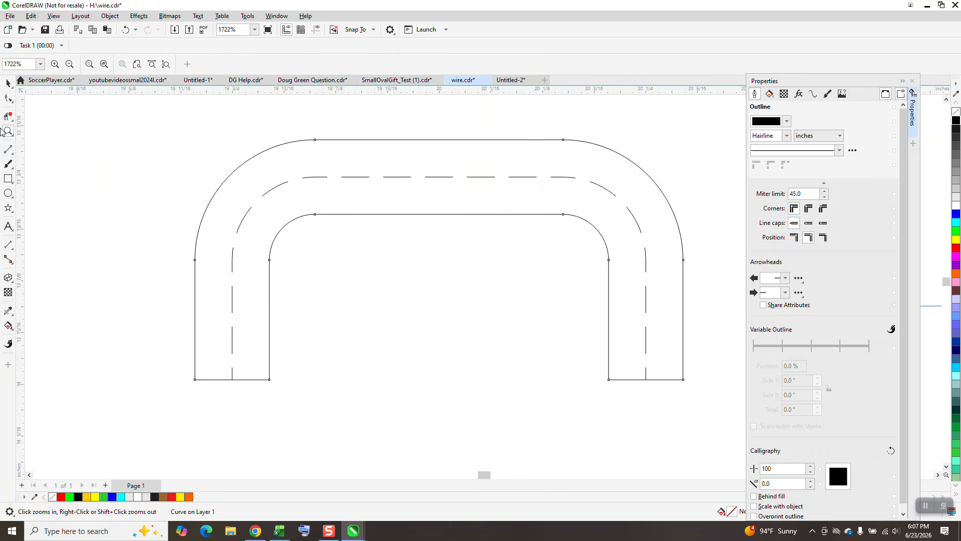
pyautogui.click(14, 158)
pyautogui.click(45, 160)
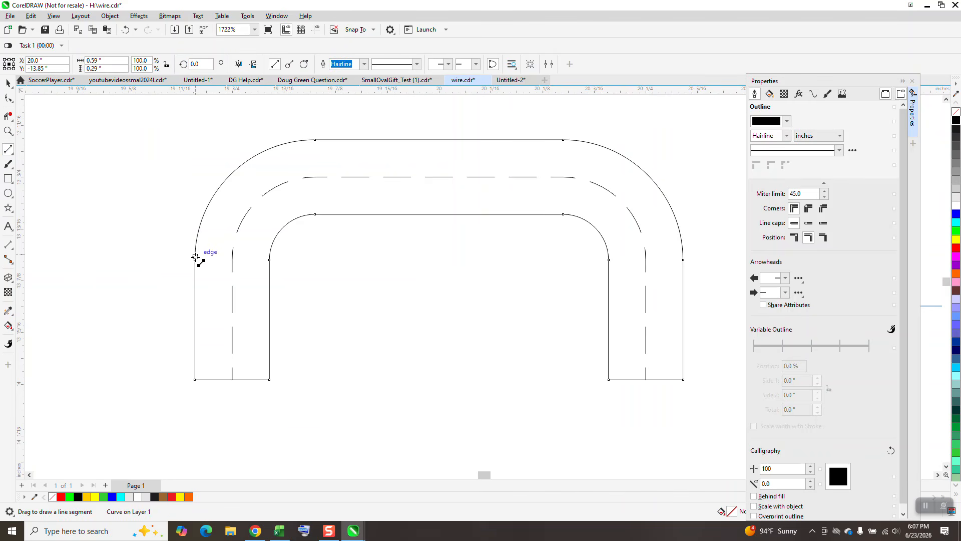
pyautogui.moveTo(195, 259); pyautogui.dragTo(270, 259)
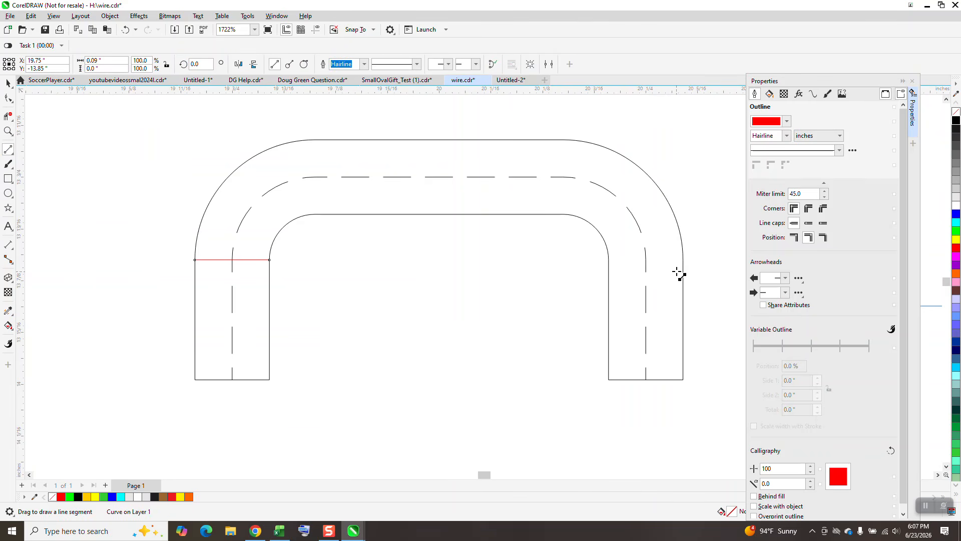
pyautogui.moveTo(683, 260); pyautogui.dragTo(609, 258)
pyautogui.click(125, 30)
pyautogui.moveTo(684, 260); pyautogui.dragTo(610, 260)
# Step: Draw two vertical lines across the U outline's horizontal section where it meets the bends
pyautogui.moveTo(563, 214); pyautogui.dragTo(564, 145)
pyautogui.moveTo(315, 213); pyautogui.dragTo(315, 140)
pyautogui.scroll(-2, 270, 165)
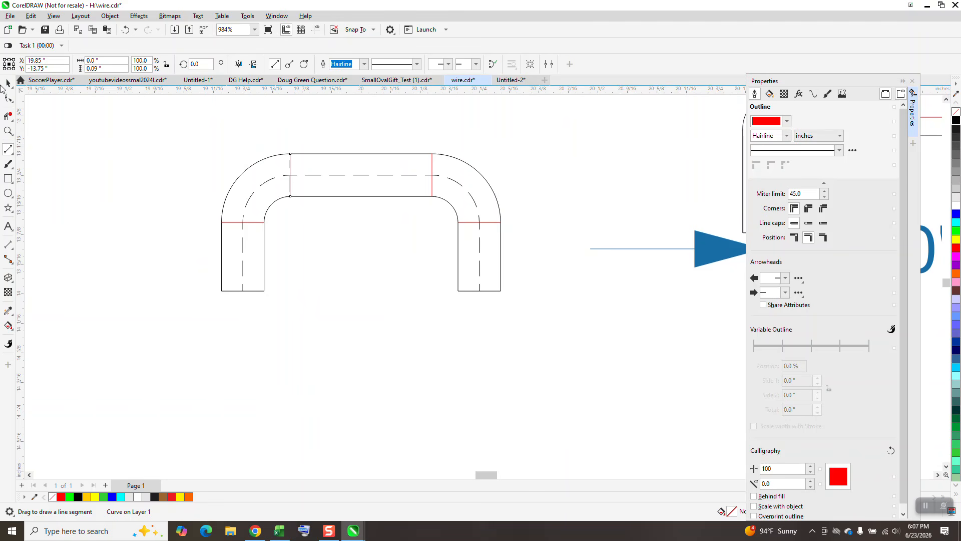
# Step: Select the four cross lines, close the object properties and colour the lines' outlines black
pyautogui.click(8, 84)
pyautogui.moveTo(211, 133); pyautogui.dragTo(521, 268)
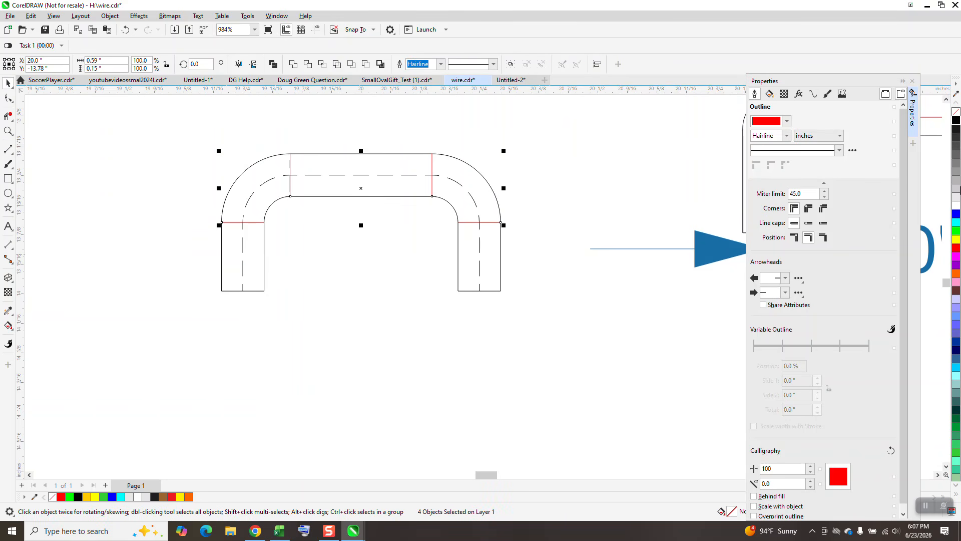
pyautogui.click(913, 81)
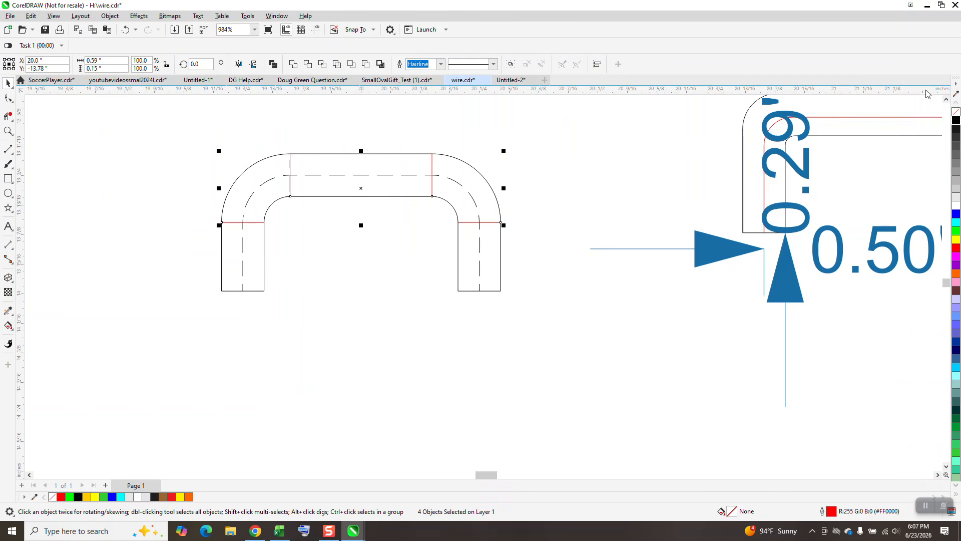
pyautogui.rightClick(956, 120)
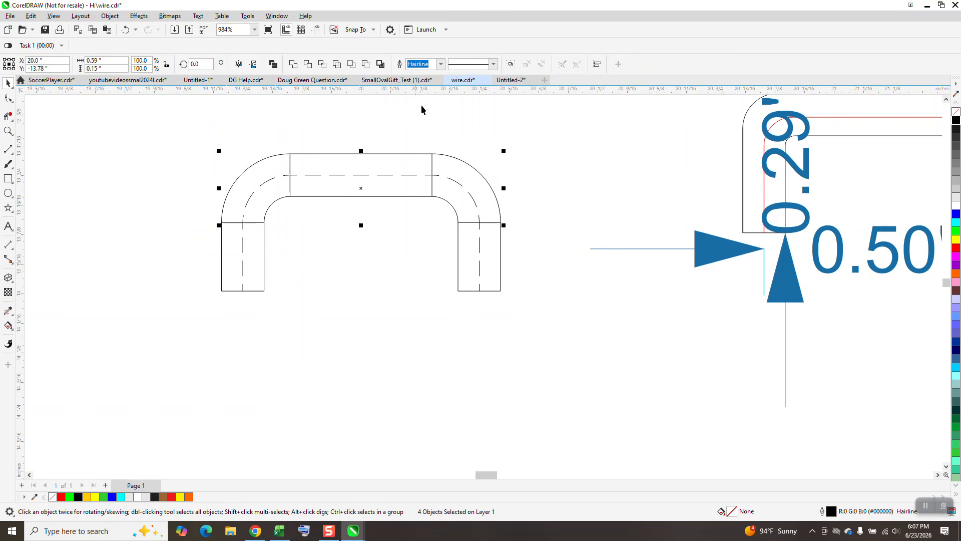
# Step: Try outline widths of 0.01 in and 0.04 in on the four cross lines
pyautogui.click(441, 64)
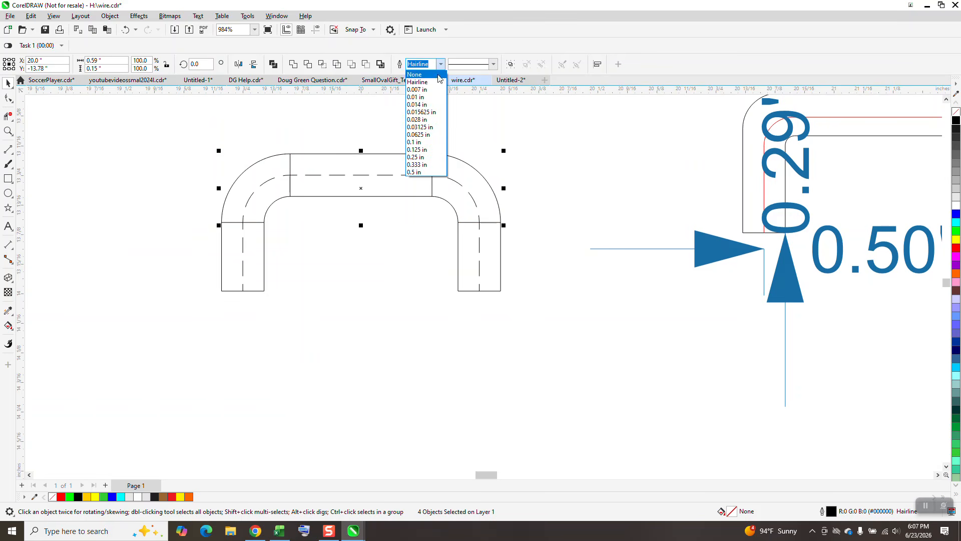
pyautogui.click(421, 97)
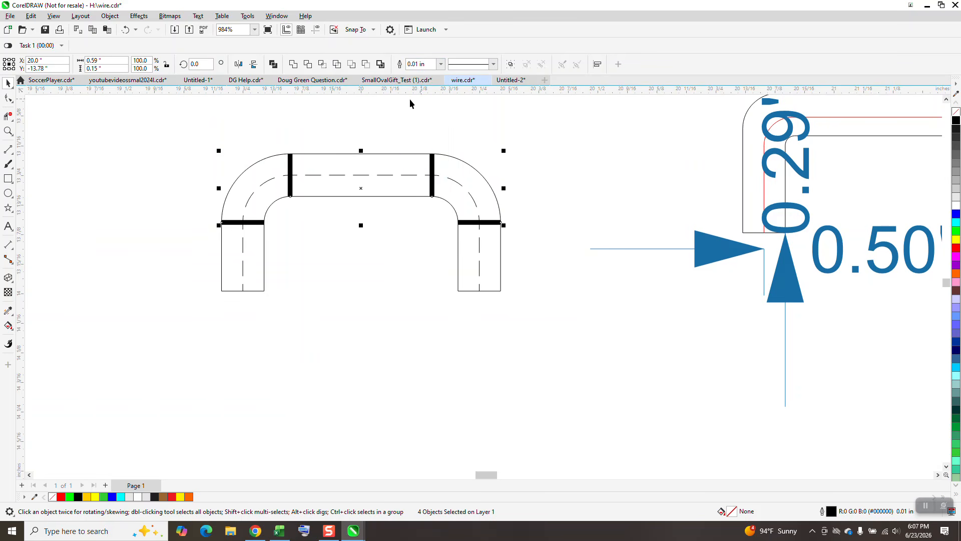
pyautogui.click(125, 29)
pyautogui.click(440, 64)
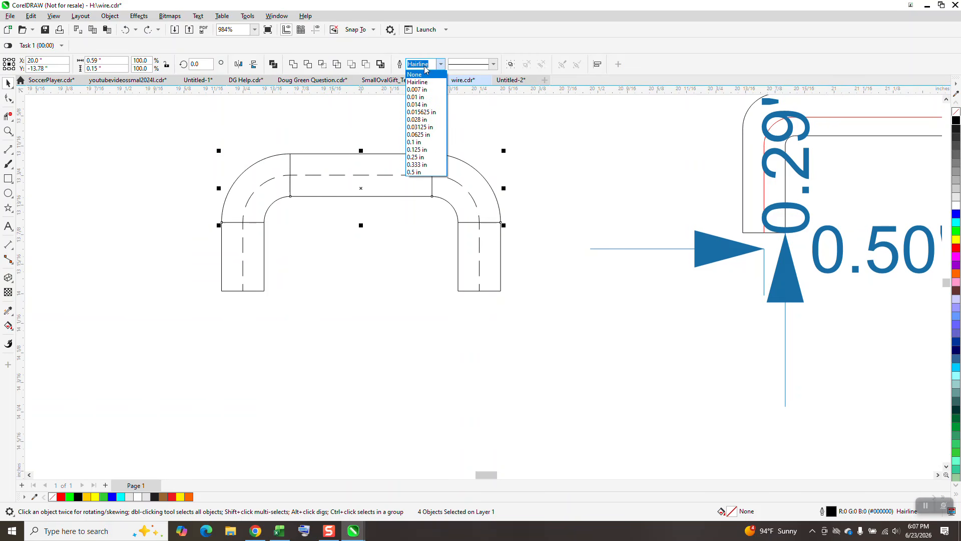
pyautogui.click(420, 68)
pyautogui.write('.04')
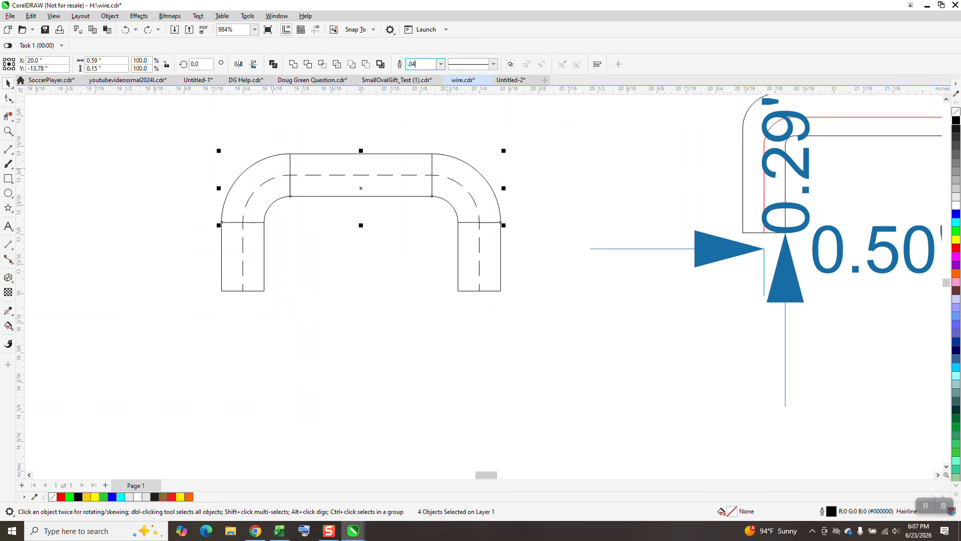
pyautogui.press('Return')
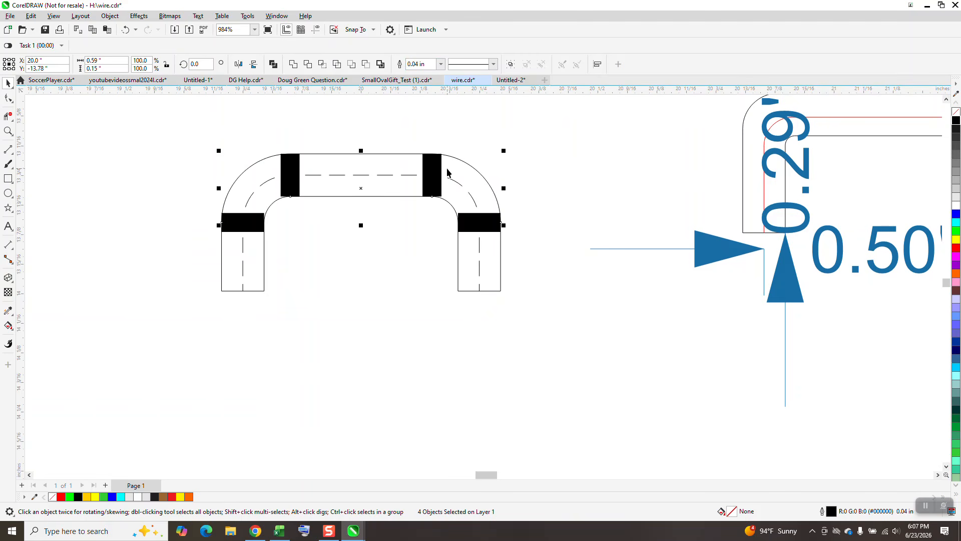
# Step: Set the outline width of the four cross lines to 0.004 in
pyautogui.click(436, 65)
pyautogui.click(441, 65)
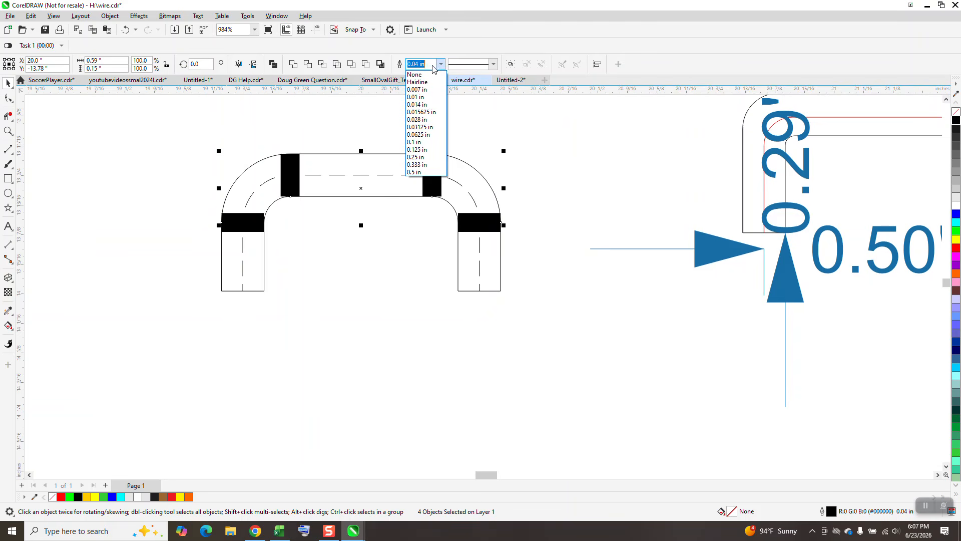
pyautogui.click(429, 67)
pyautogui.write('.')
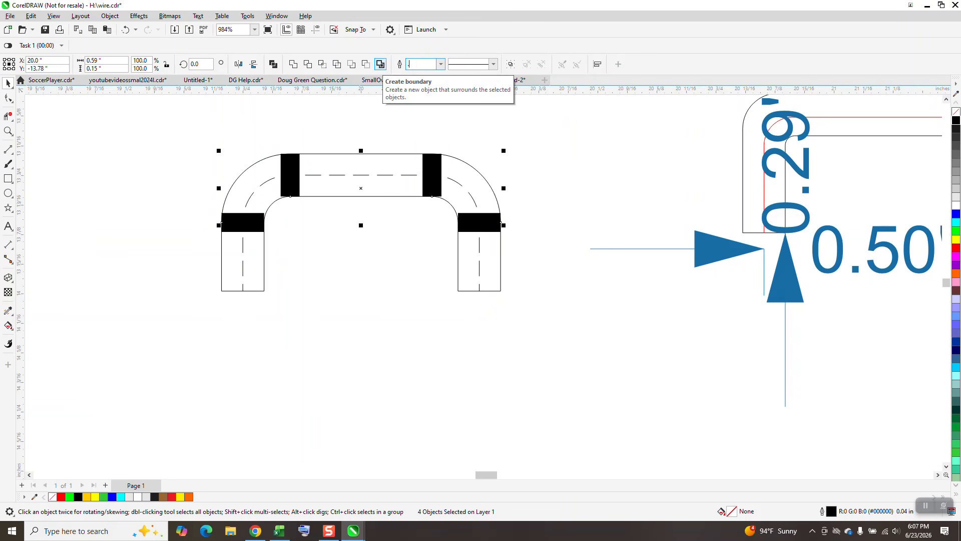
pyautogui.write('004')
pyautogui.press('Return')
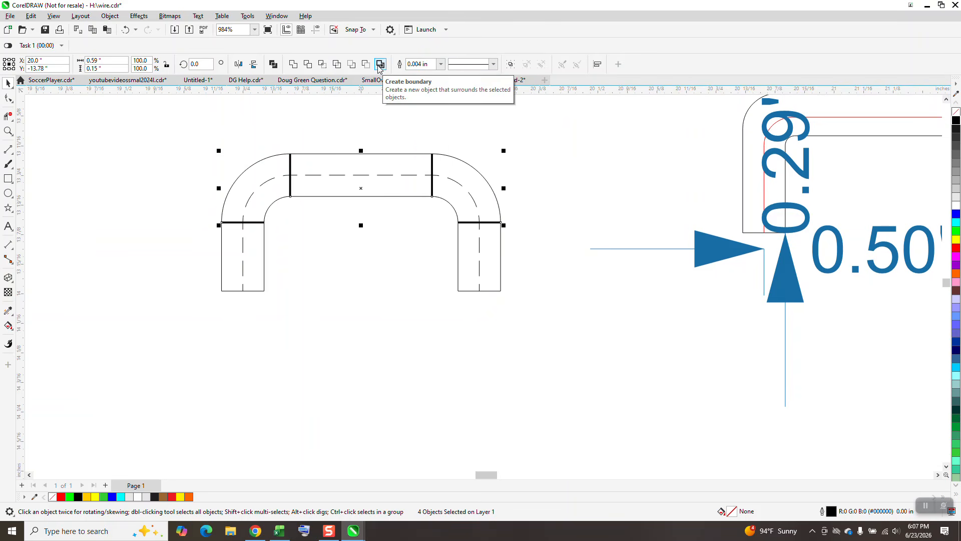
# Step: Set the U-shaped wire outline's line width to 0.004 in
pyautogui.click(406, 176)
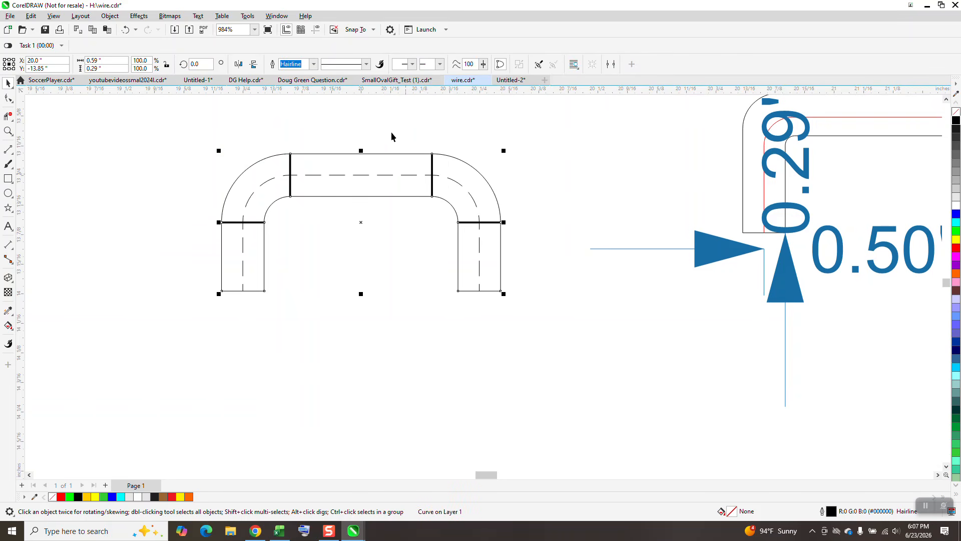
pyautogui.click(310, 68)
pyautogui.write('.004')
pyautogui.press('Return')
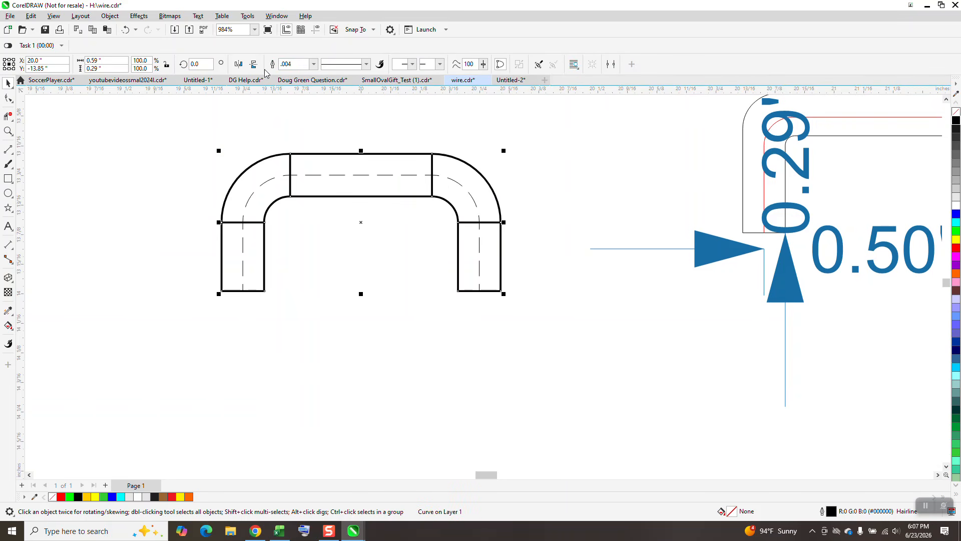
# Step: Select the dashed centre line and set its outline width to 0.004 in
pyautogui.click(385, 179)
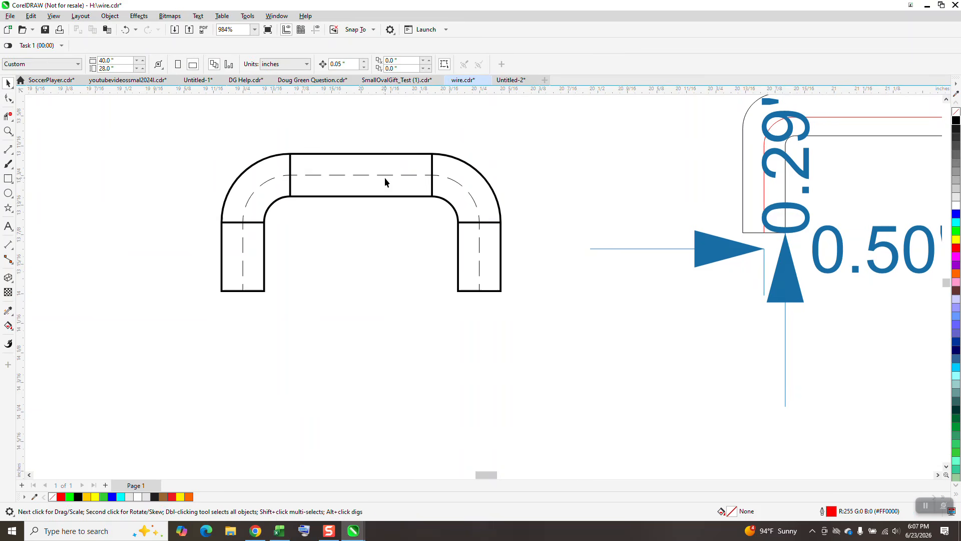
pyautogui.click(387, 180)
pyautogui.click(293, 64)
pyautogui.write('.004')
pyautogui.press('Return')
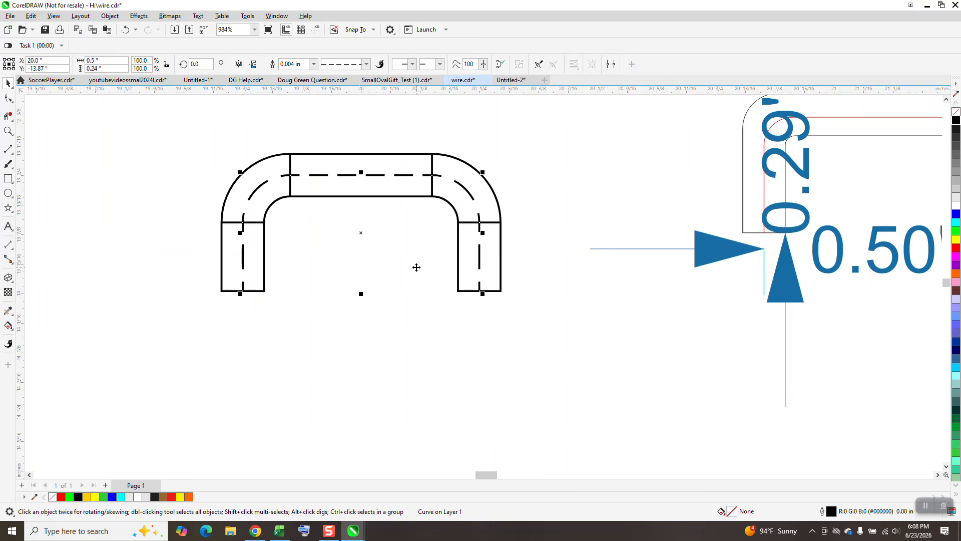
# Step: Compare the finished U-shaped wire and its line weights with the reference and the dimensioned drawing
pyautogui.scroll(-1, 417, 268)
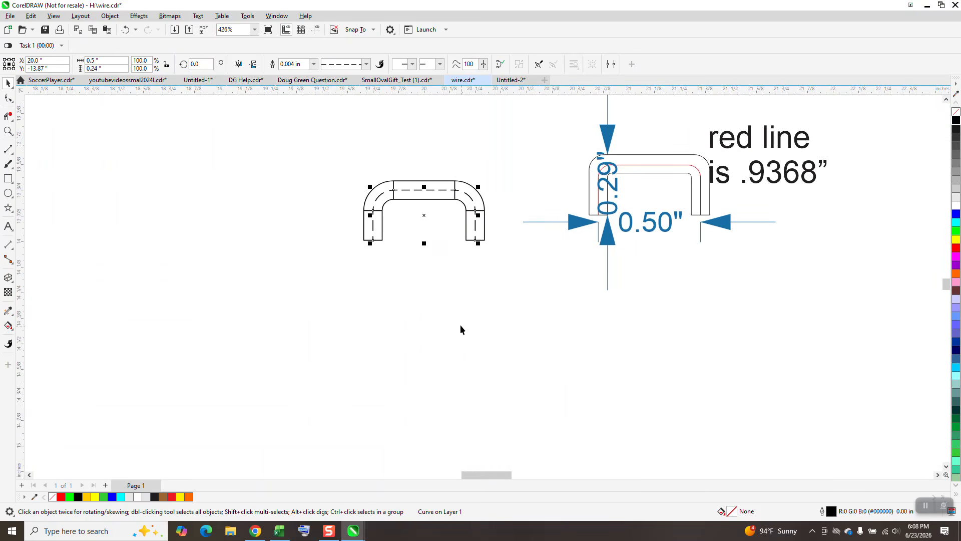
pyautogui.scroll(-8, 471, 315)
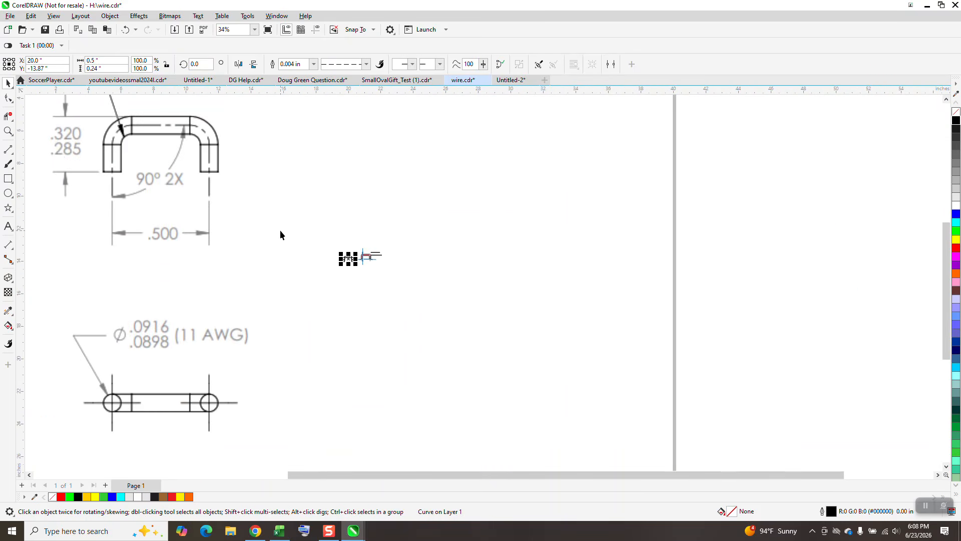
pyautogui.click(14, 131)
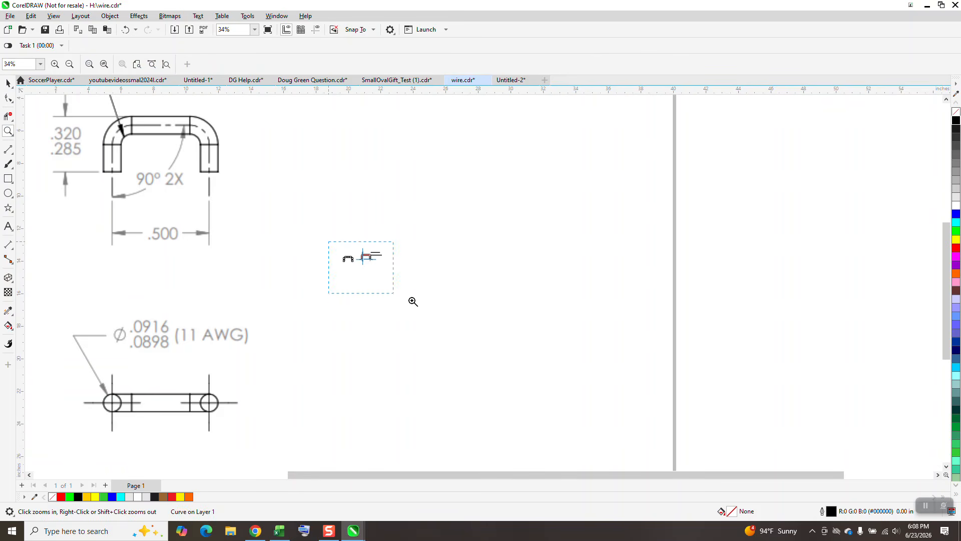
pyautogui.scroll(5, 369, 281)
pyautogui.moveTo(234, 181); pyautogui.dragTo(495, 271)
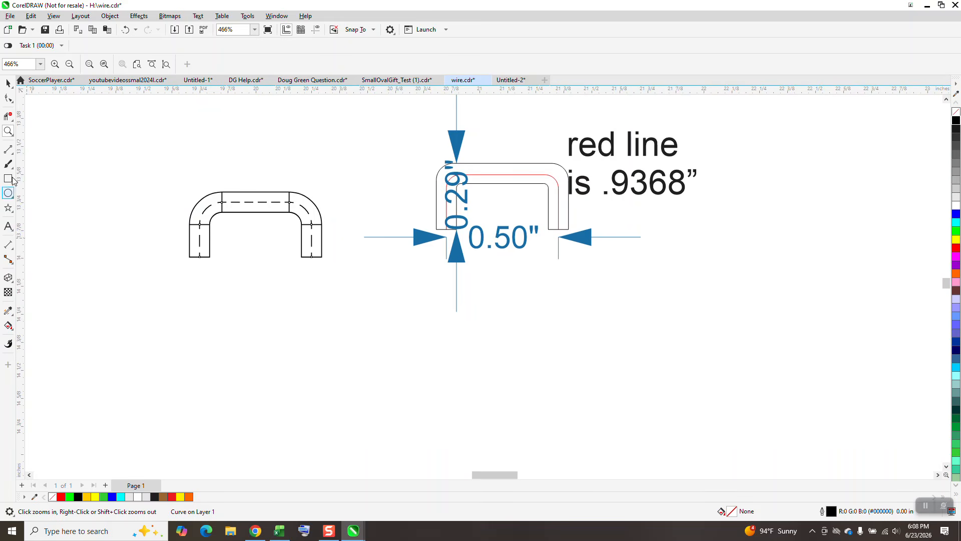
pyautogui.moveTo(183, 182); pyautogui.dragTo(434, 310)
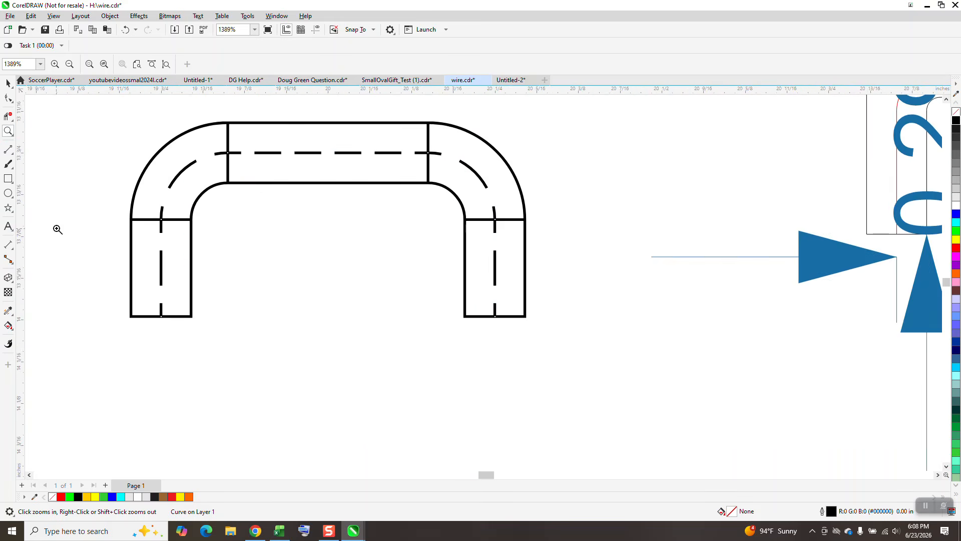
# Step: Dimension the horizontal distance between the centre-line ends at the bottom of the wire's two legs
pyautogui.click(8, 245)
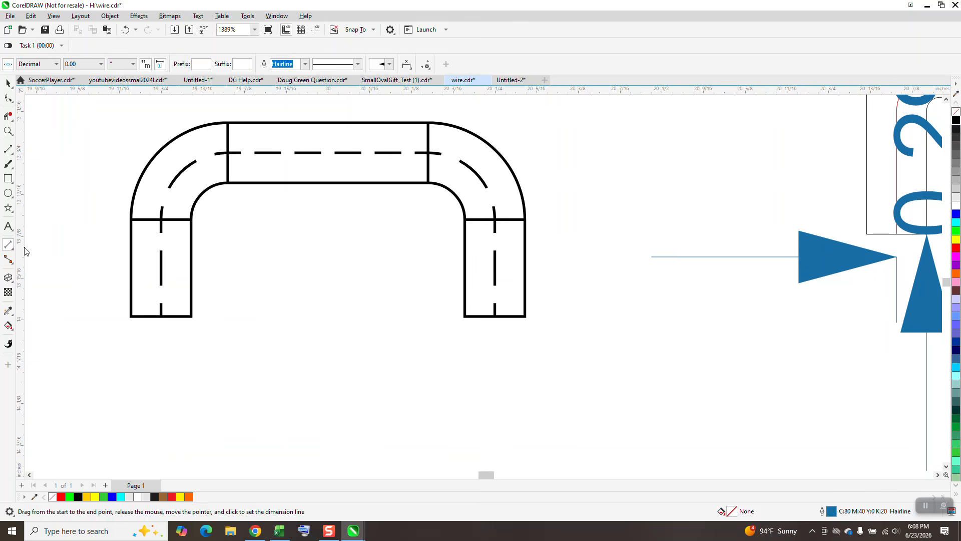
pyautogui.moveTo(161, 317); pyautogui.dragTo(494, 316)
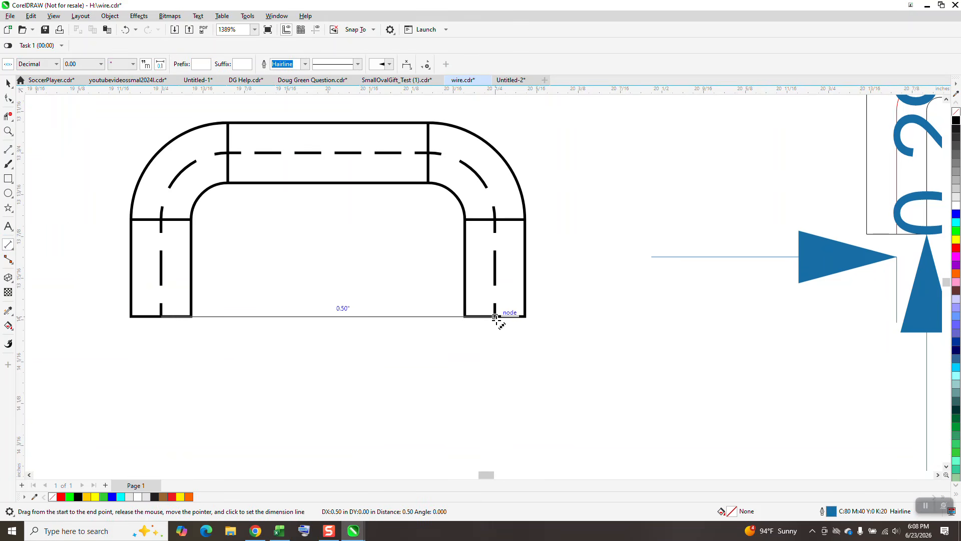
pyautogui.click(496, 333)
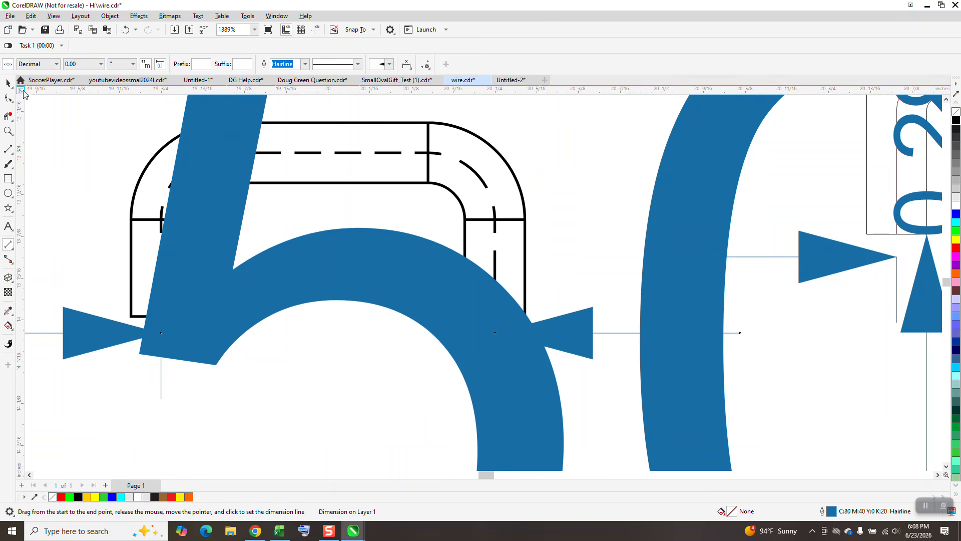
# Step: Set the text size of the new horizontal dimension to 10 pt
pyautogui.click(8, 83)
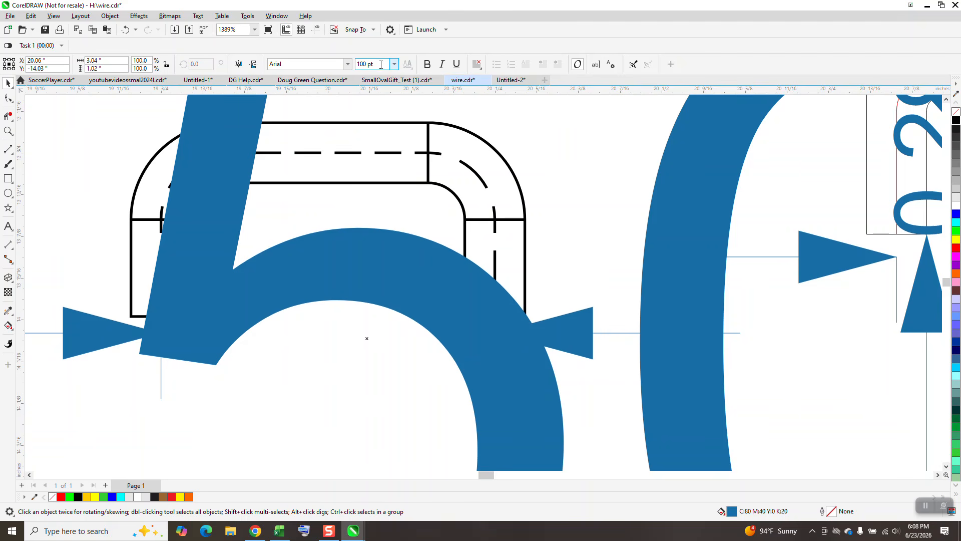
pyautogui.write('1')
pyautogui.press('Delete')
pyautogui.press('Delete')
pyautogui.press('Delete')
pyautogui.press('Delete')
pyautogui.press('Delete')
pyautogui.press('Return')
pyautogui.scroll(-3, 424, 371)
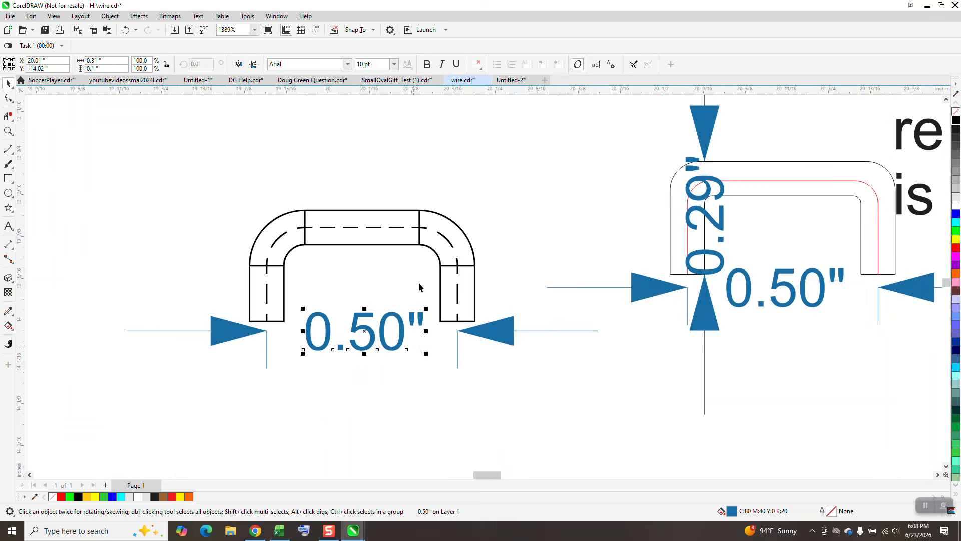
# Step: Show the guidelines and replace the horizontal one with a new guideline along the bottom ends of the wire's legs
pyautogui.scroll(-2, 356, 260)
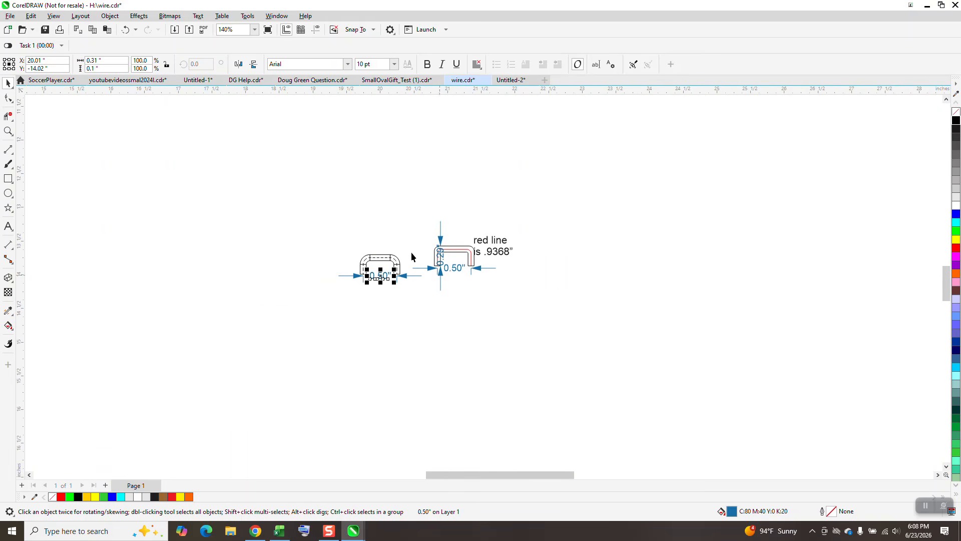
pyautogui.scroll(-3, 340, 246)
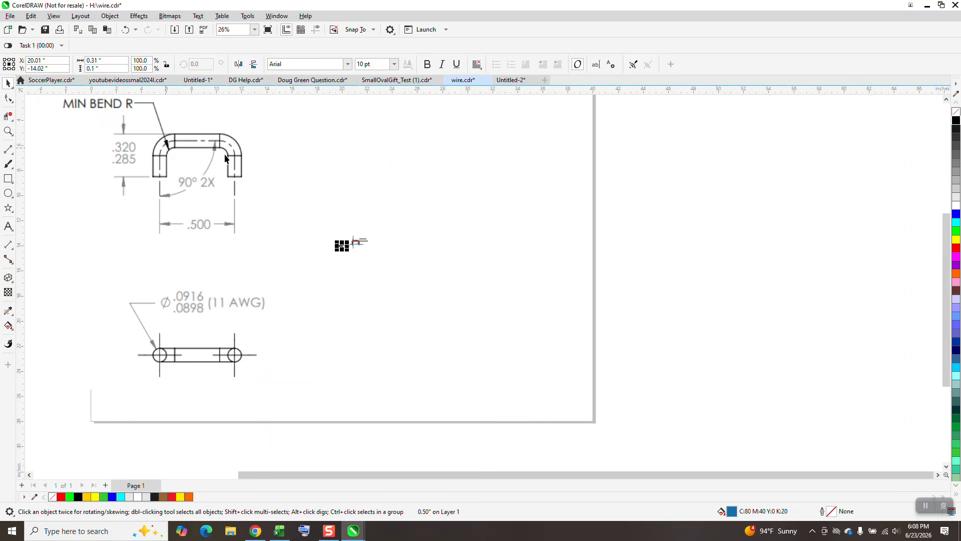
pyautogui.click(9, 132)
pyautogui.moveTo(293, 215); pyautogui.dragTo(401, 272)
pyautogui.moveTo(375, 234); pyautogui.dragTo(587, 340)
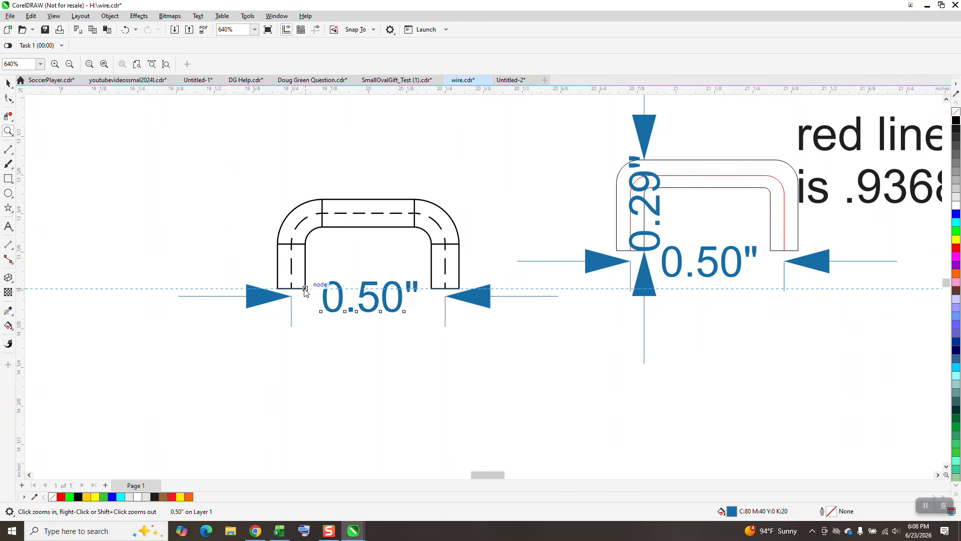
pyautogui.press('space')
pyautogui.click(316, 32)
pyautogui.click(483, 258)
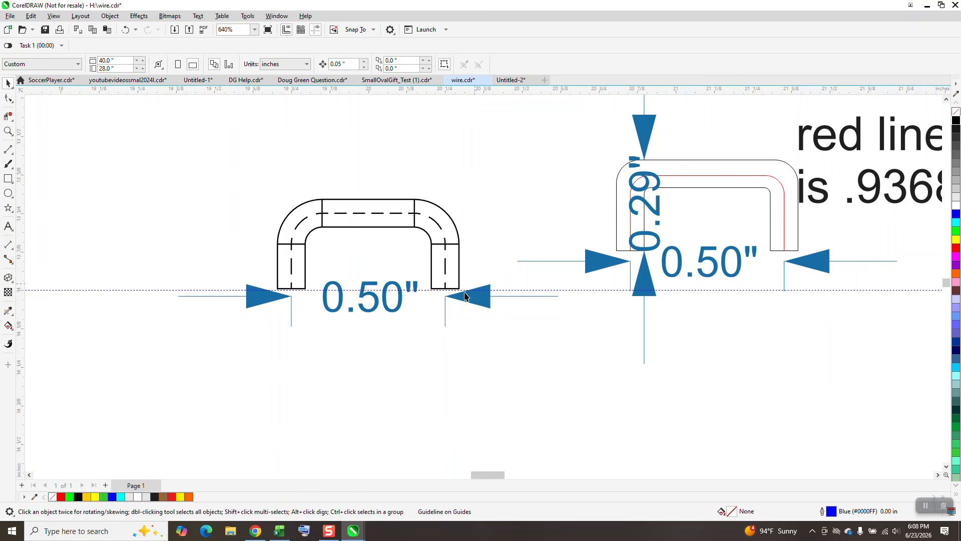
pyautogui.click(318, 290)
pyautogui.press('Delete')
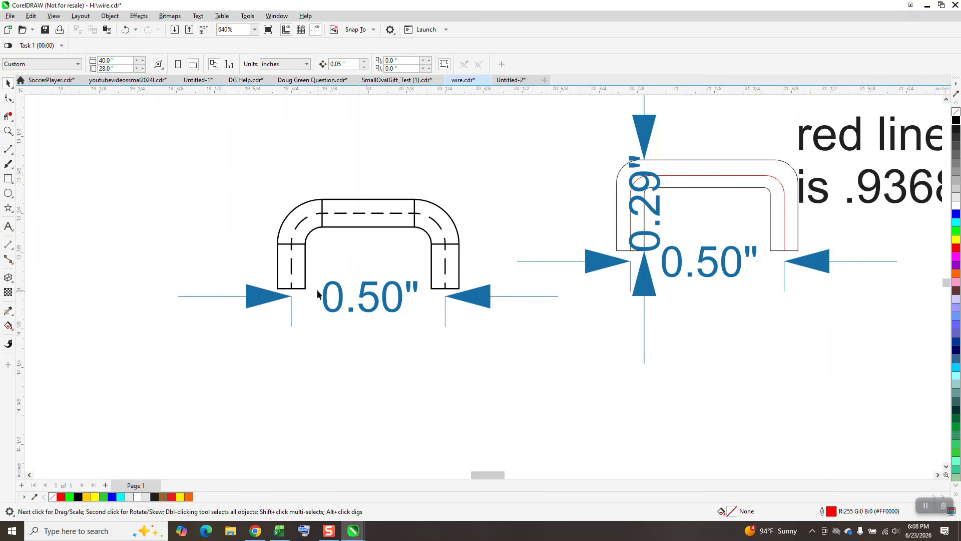
pyautogui.moveTo(332, 95); pyautogui.dragTo(306, 290)
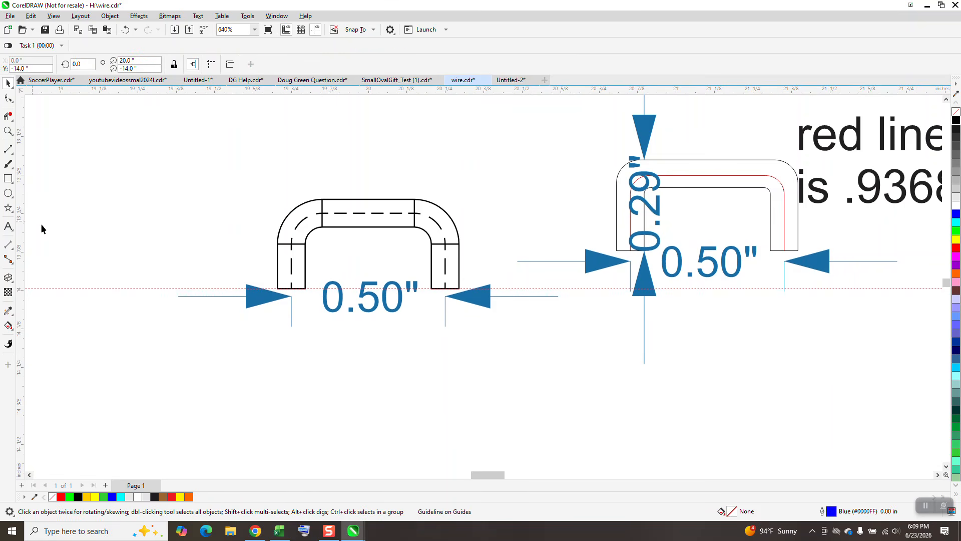
# Step: Dimension the wire's overall height vertically from the guideline to the outer top edge
pyautogui.click(8, 132)
pyautogui.moveTo(265, 180); pyautogui.dragTo(672, 391)
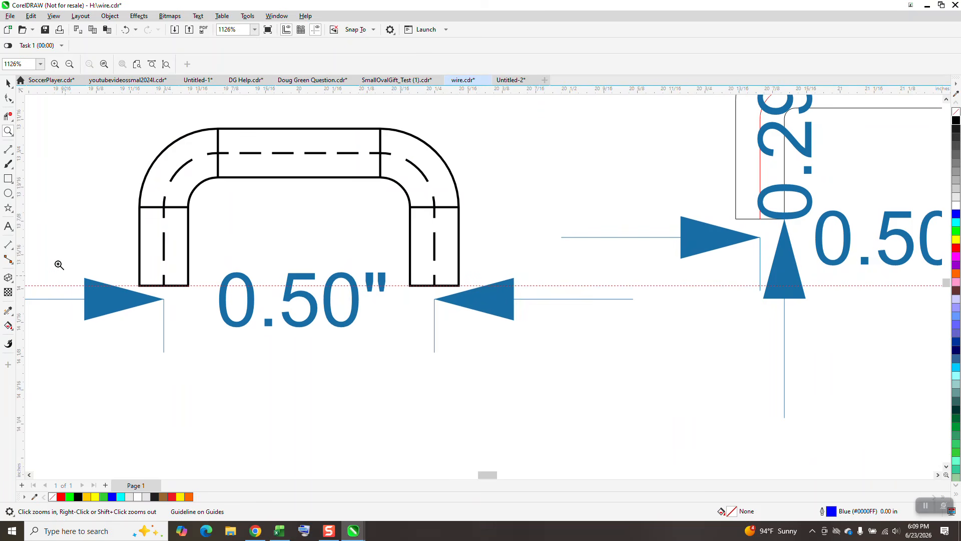
pyautogui.click(9, 246)
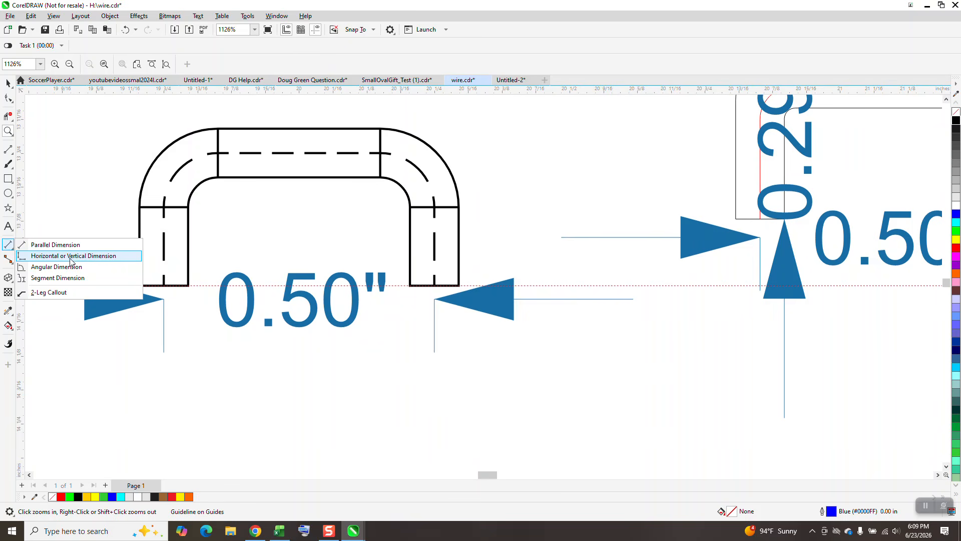
pyautogui.click(100, 247)
pyautogui.moveTo(269, 286); pyautogui.dragTo(269, 129)
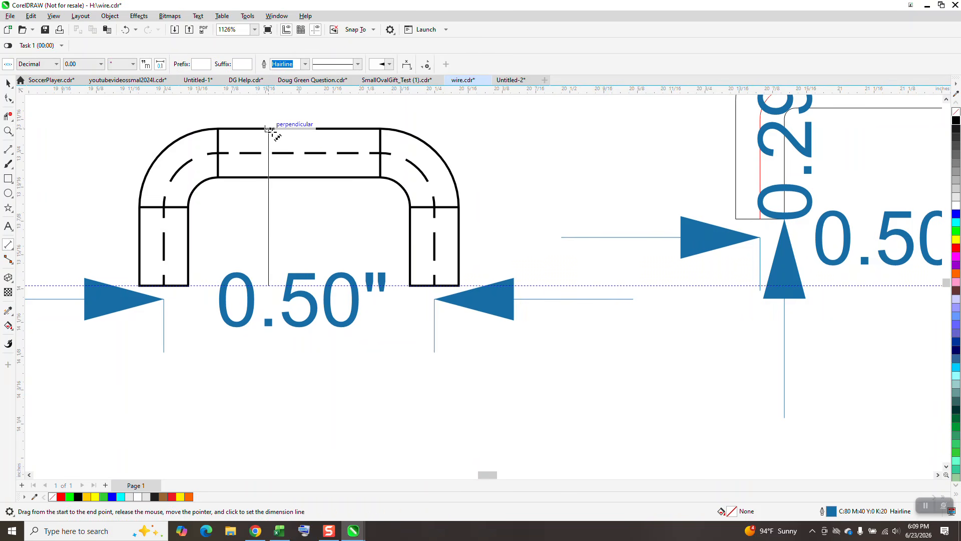
pyautogui.click(269, 129)
pyautogui.scroll(-2, 286, 221)
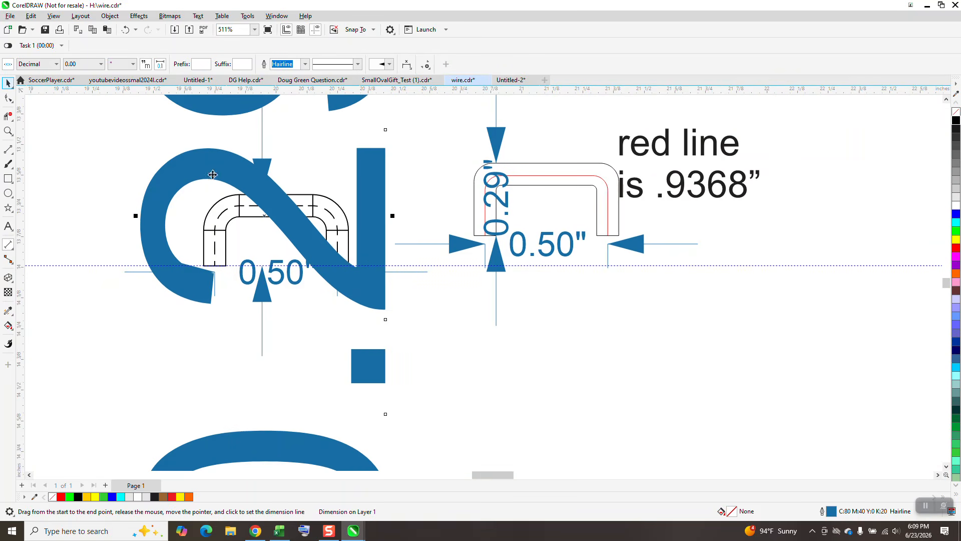
# Step: Set the height dimension's text size to 10 pt and move the dimension clear of the wire on its left side
pyautogui.press('space')
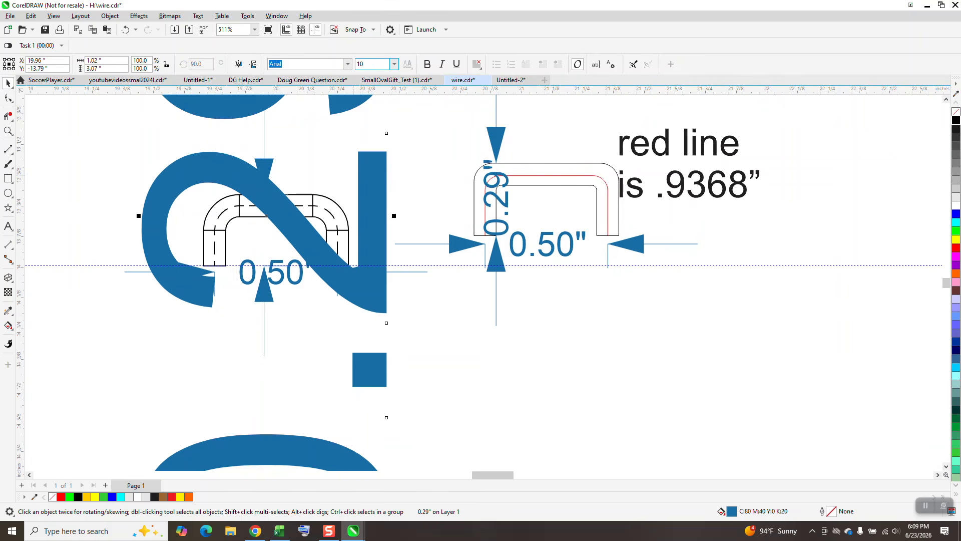
pyautogui.press('Return')
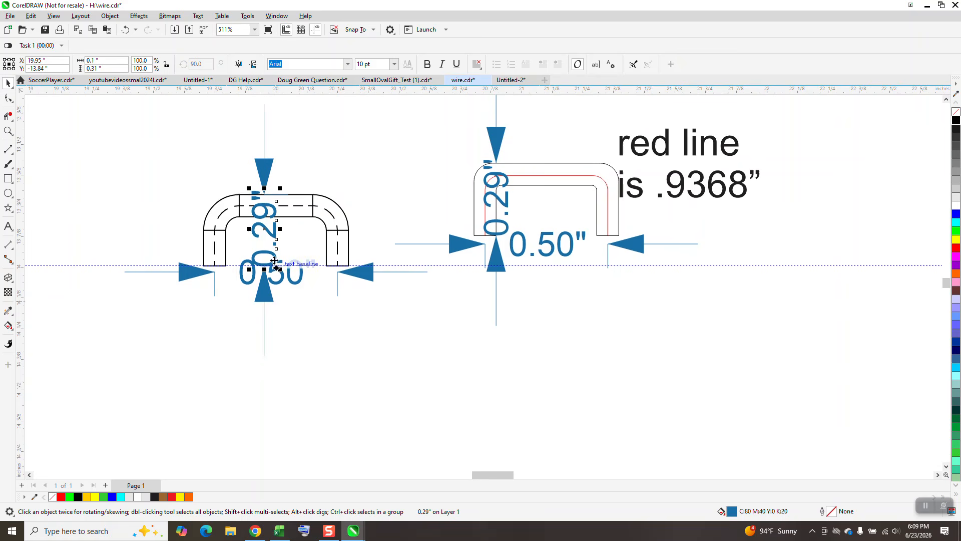
pyautogui.moveTo(264, 229); pyautogui.dragTo(147, 228)
pyautogui.click(293, 408)
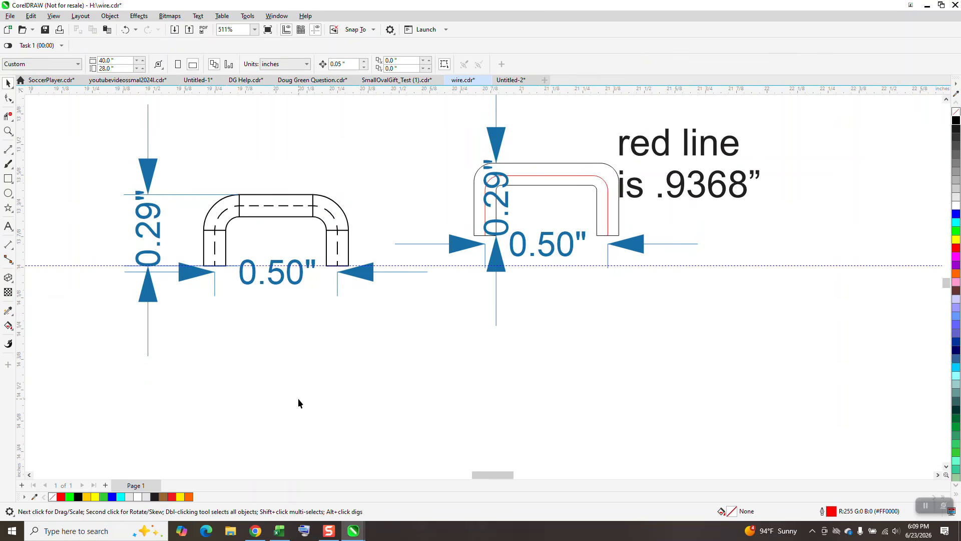
# Step: Examine the wire's width and height dimensions beside the reference outline
pyautogui.scroll(-2, 299, 401)
pyautogui.scroll(-1, 302, 388)
pyautogui.click(8, 131)
pyautogui.moveTo(199, 266)
pyautogui.mouseDown()
pyautogui.moveTo(510, 426)
pyautogui.moveTo(371, 407)
pyautogui.mouseUp()
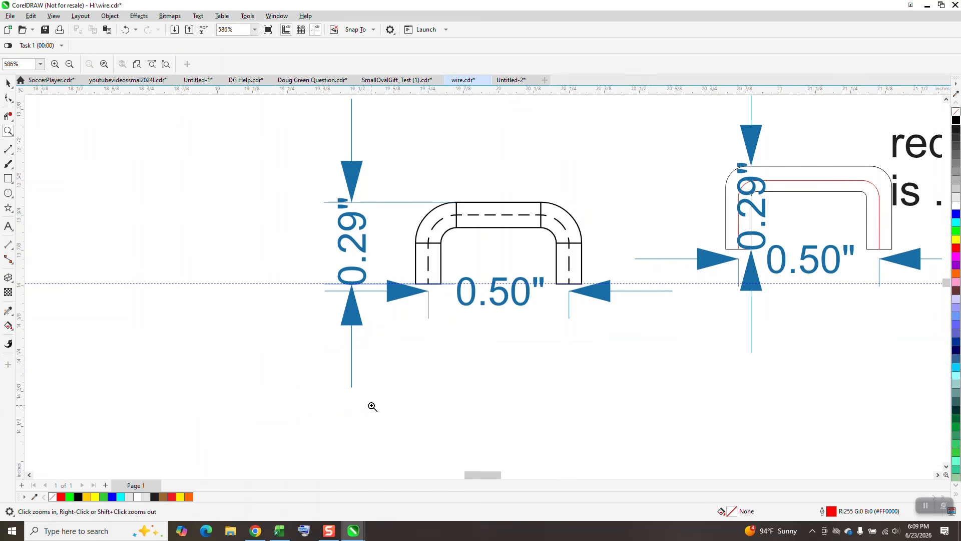